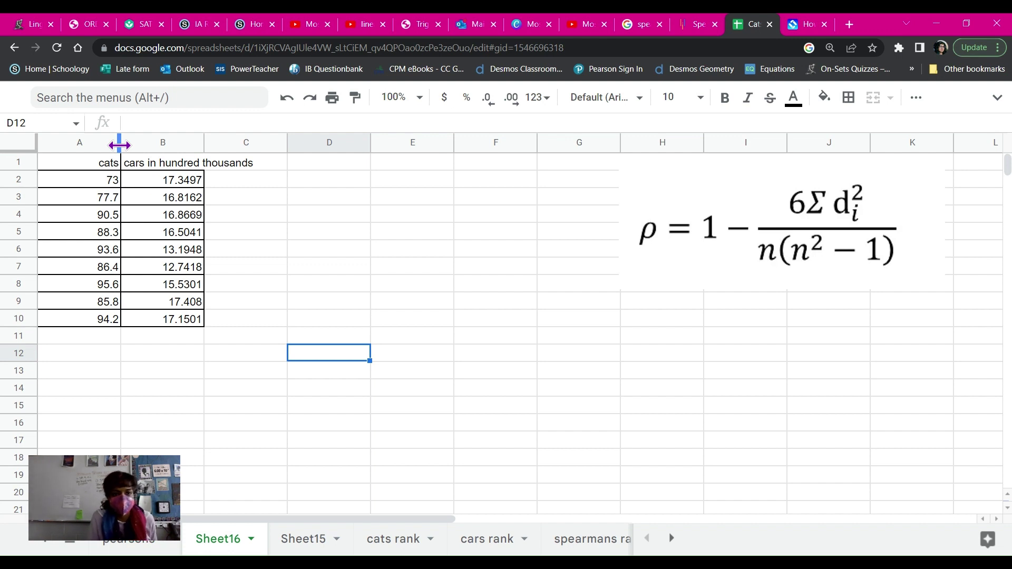
# Cut the cars data out of column B and paste it into column C.
pyautogui.click(151, 142)
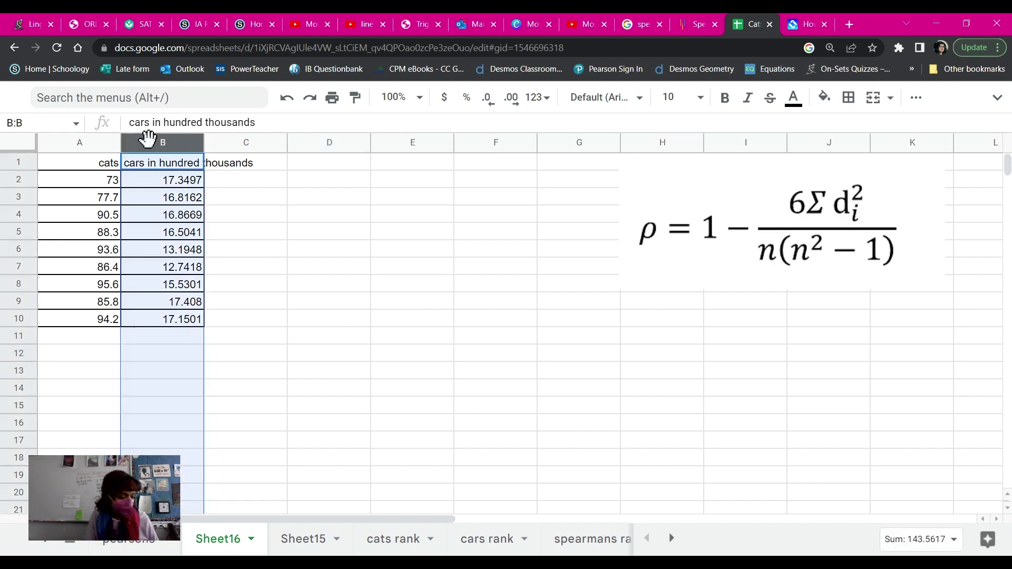
pyautogui.hotkey('ctrl', 'c')
pyautogui.click(238, 143)
pyautogui.hotkey('ctrl', 'v')
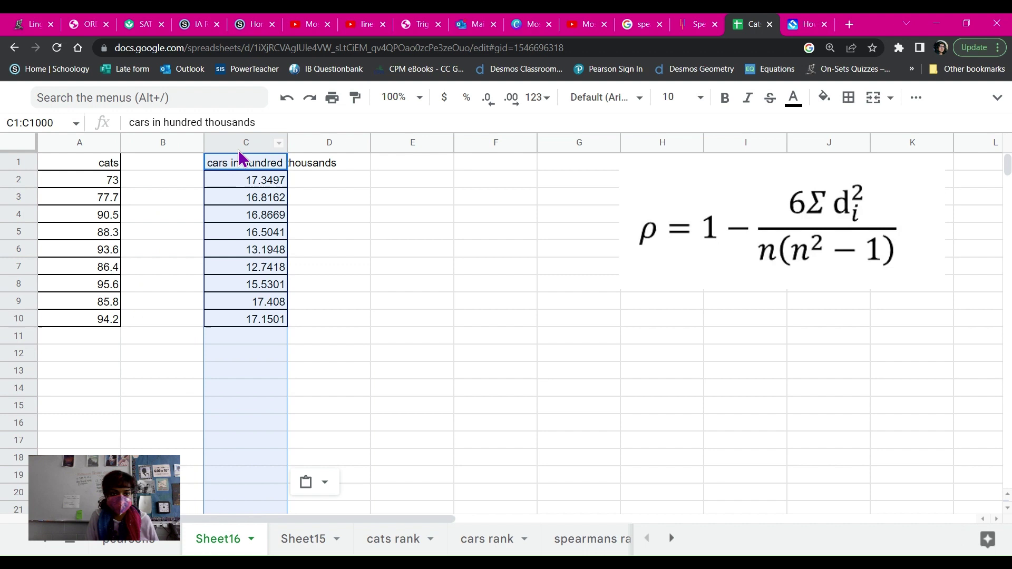
pyautogui.click(190, 181)
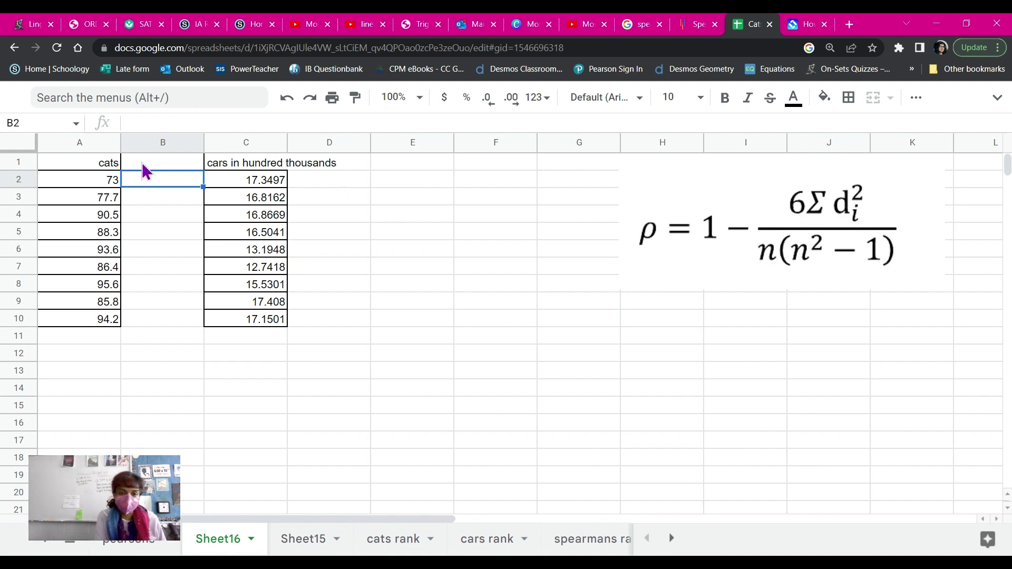
# Enter =RANK(A2,A2:A10) in B2 to rank the first cats value, giving 9.
pyautogui.write('=')
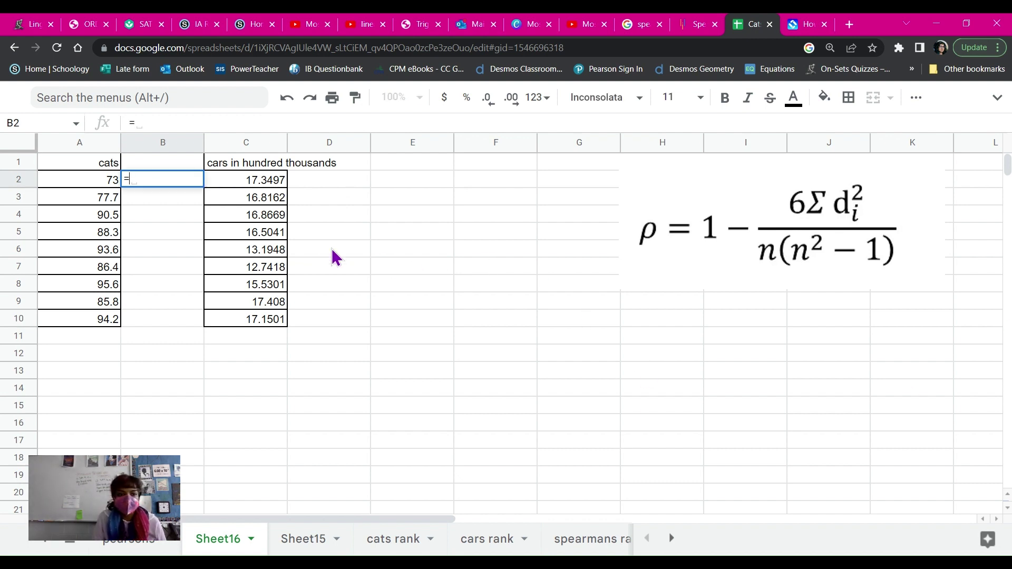
pyautogui.moveTo(149, 180)
pyautogui.write('r')
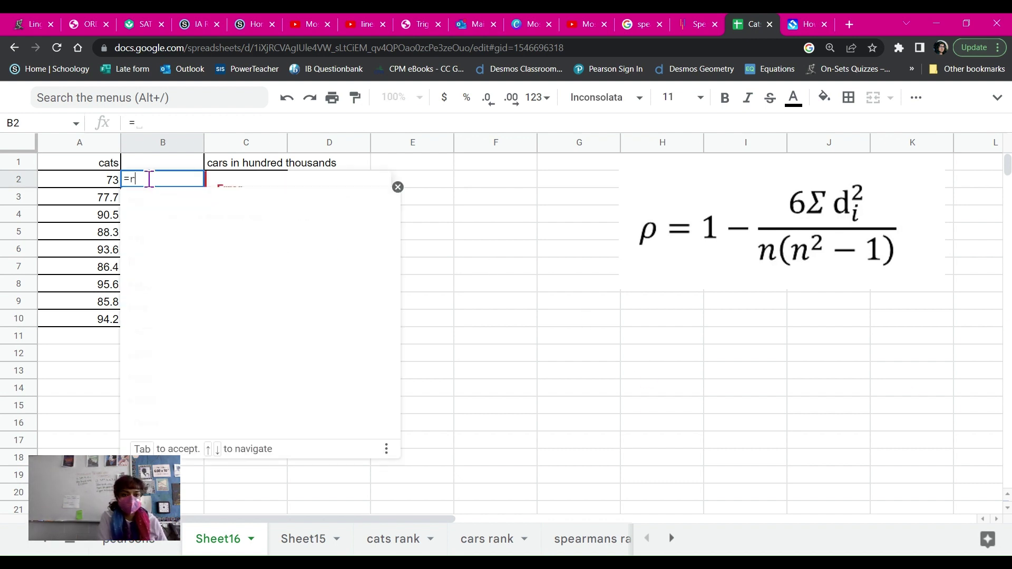
pyautogui.write('ank(')
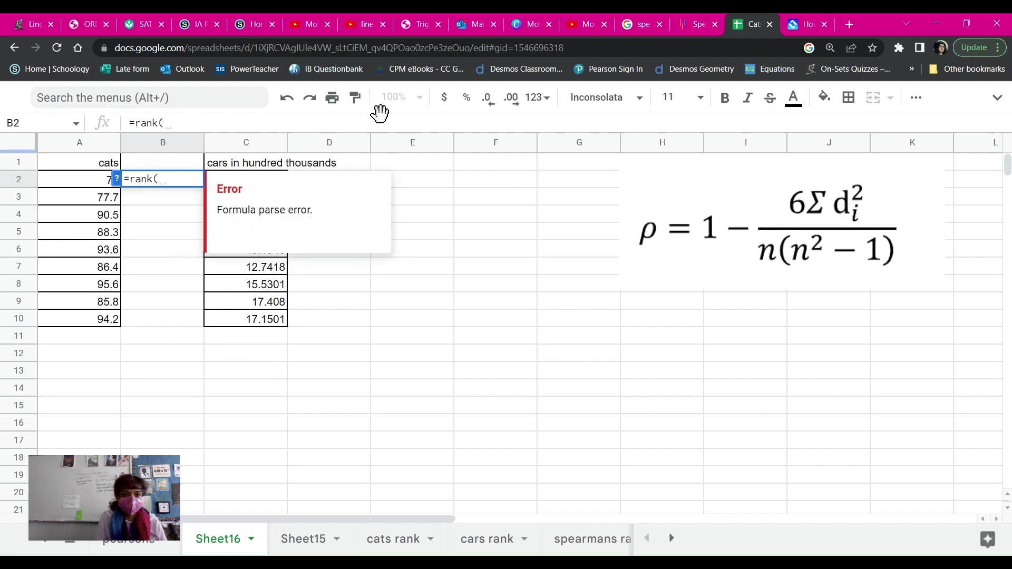
pyautogui.click(101, 183)
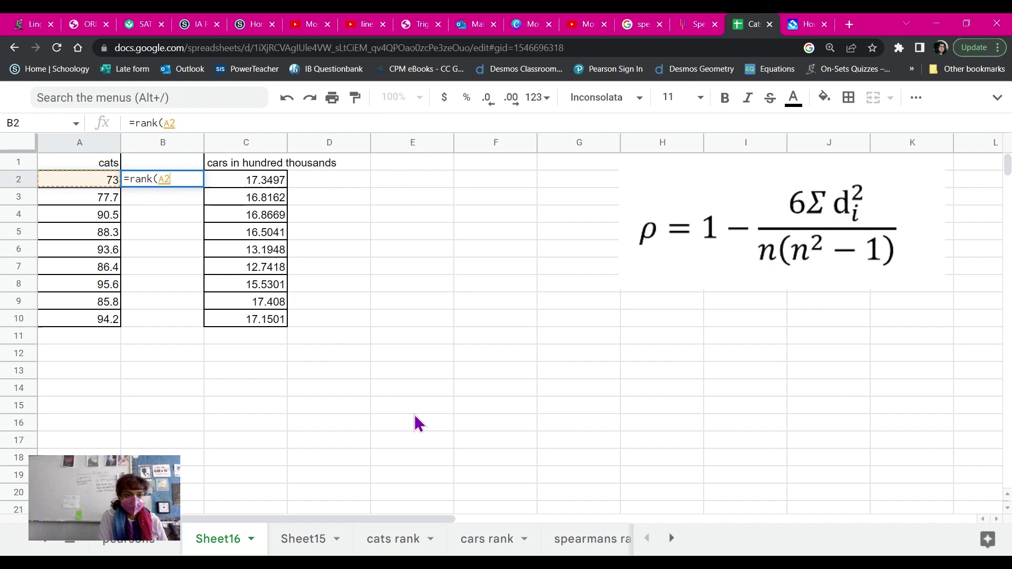
pyautogui.write(',')
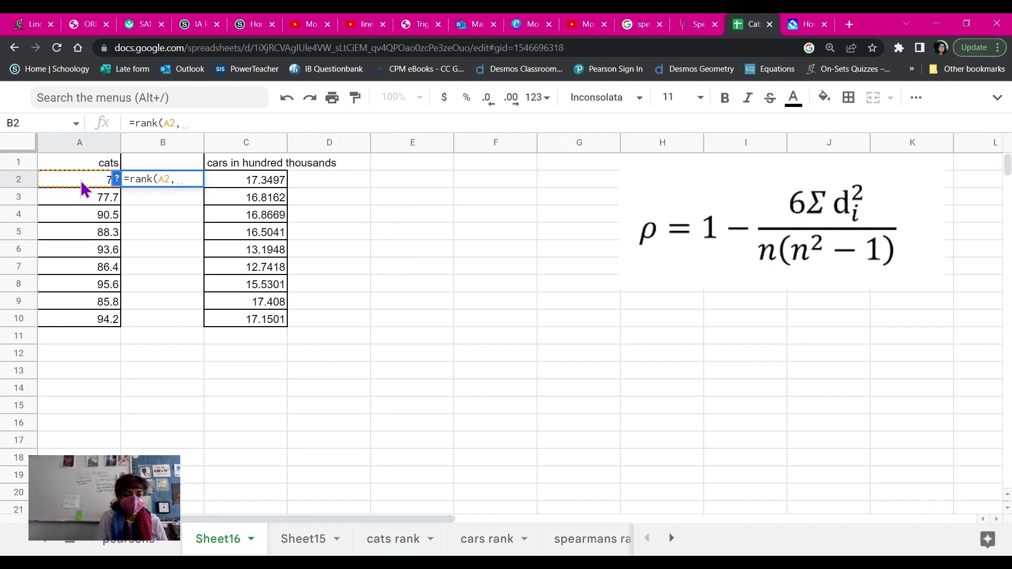
pyautogui.moveTo(81, 182); pyautogui.dragTo(82, 320)
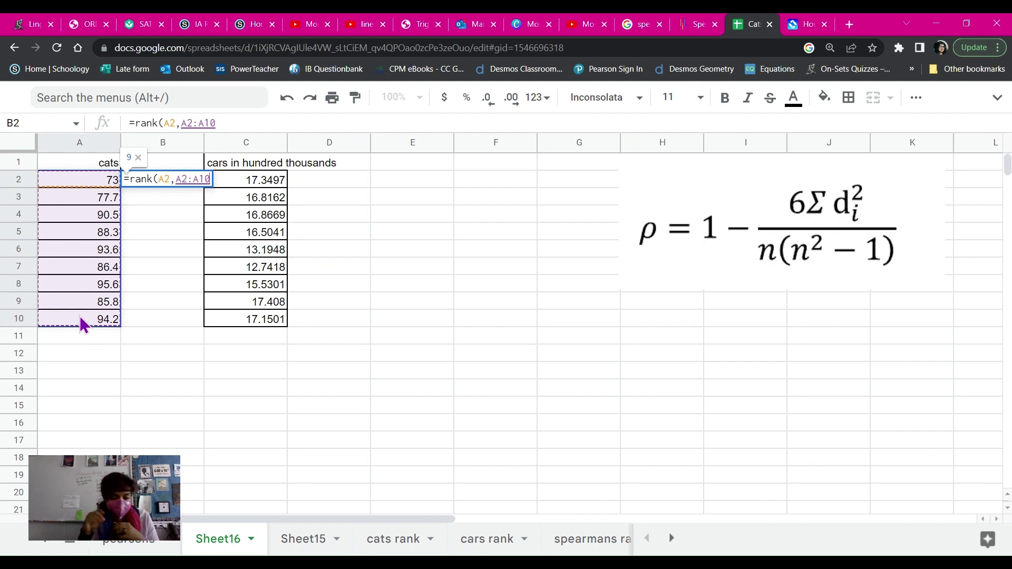
pyautogui.write(',0')
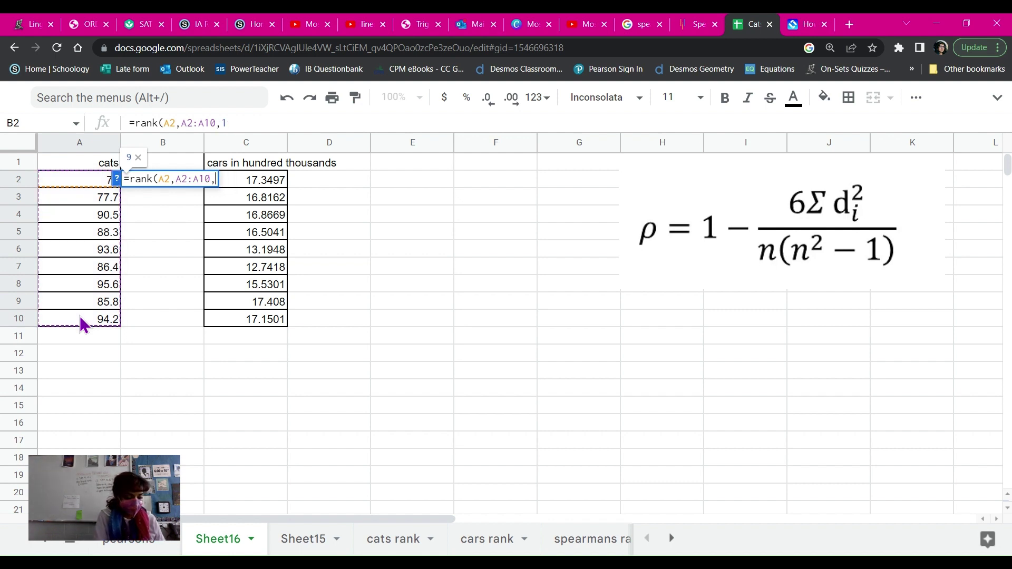
pyautogui.press('BackSpace')
pyautogui.press('BackSpace')
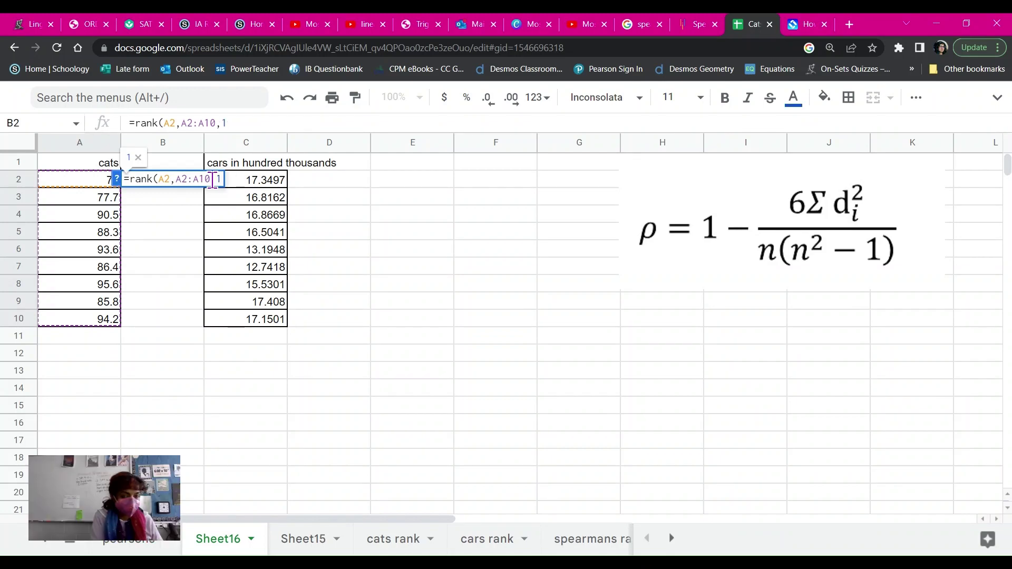
pyautogui.press('Return')
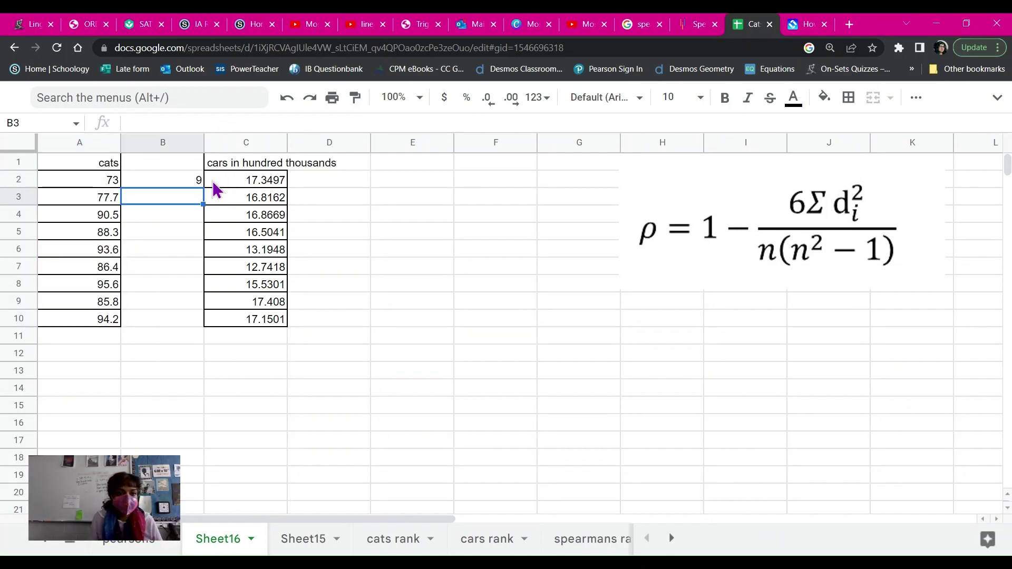
# Fill the cats rank formula down to B10 using absolute $A$2:$A$10 references.
pyautogui.click(179, 183)
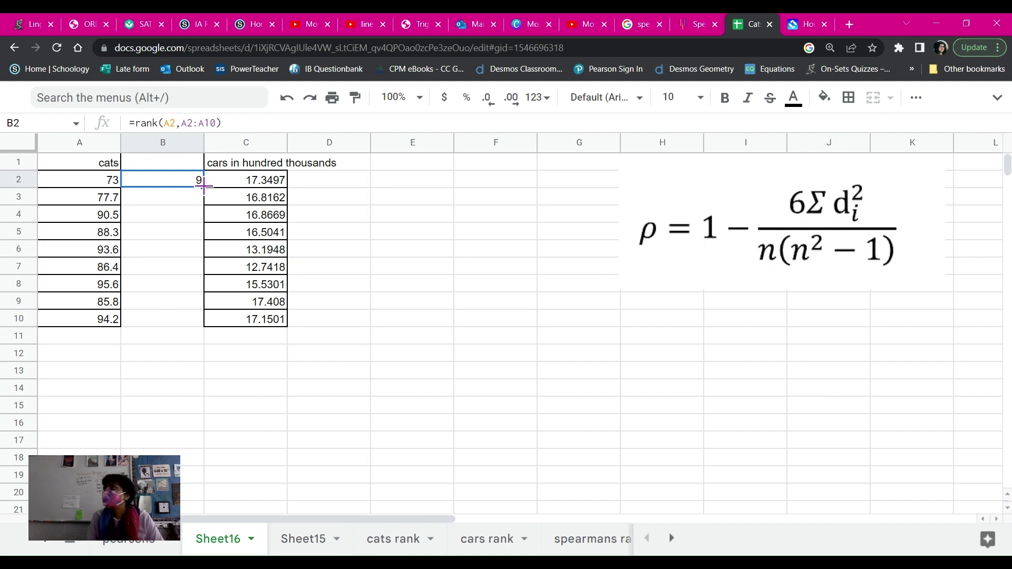
pyautogui.moveTo(203, 187); pyautogui.dragTo(202, 322)
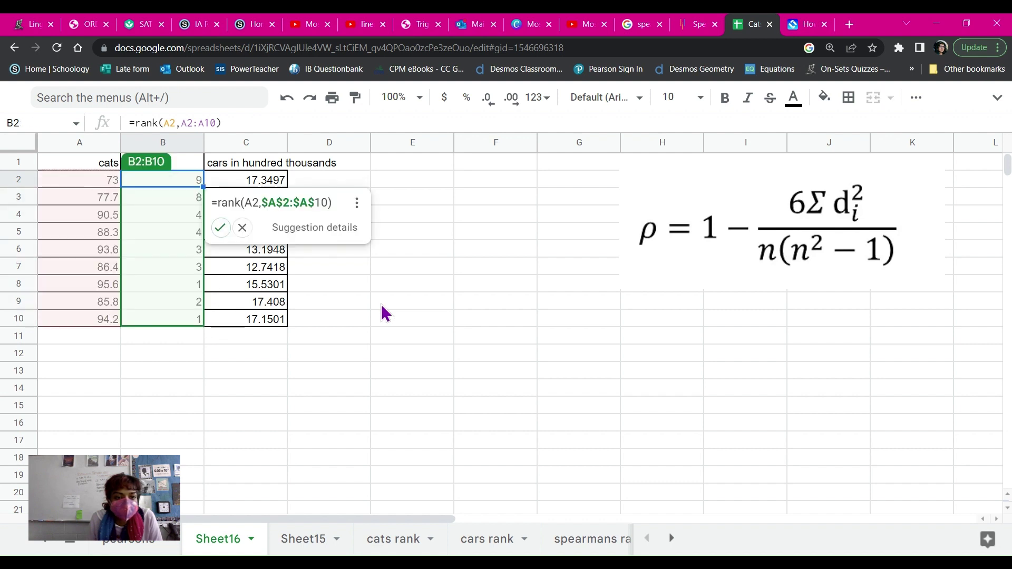
pyautogui.click(220, 227)
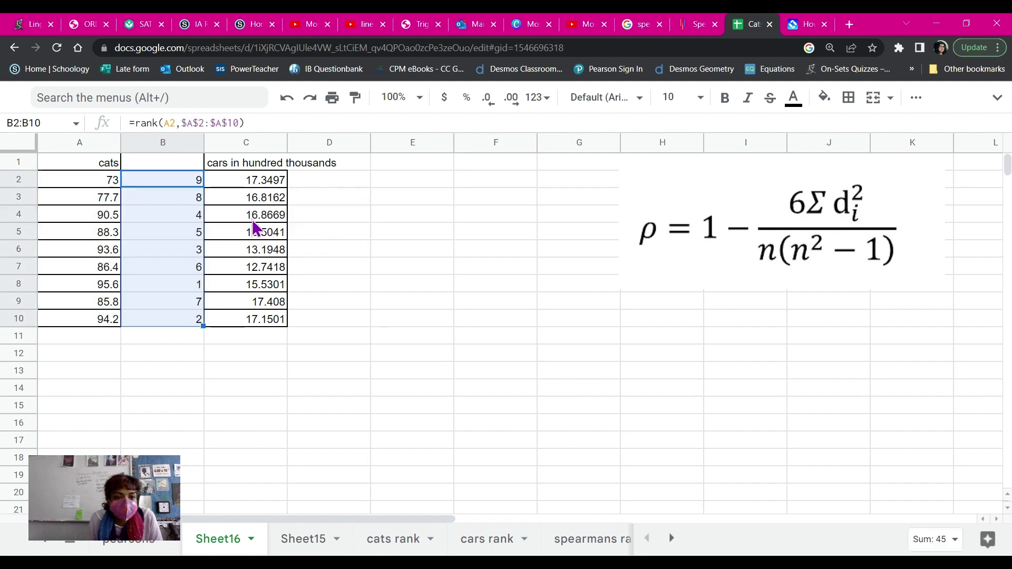
pyautogui.click(328, 182)
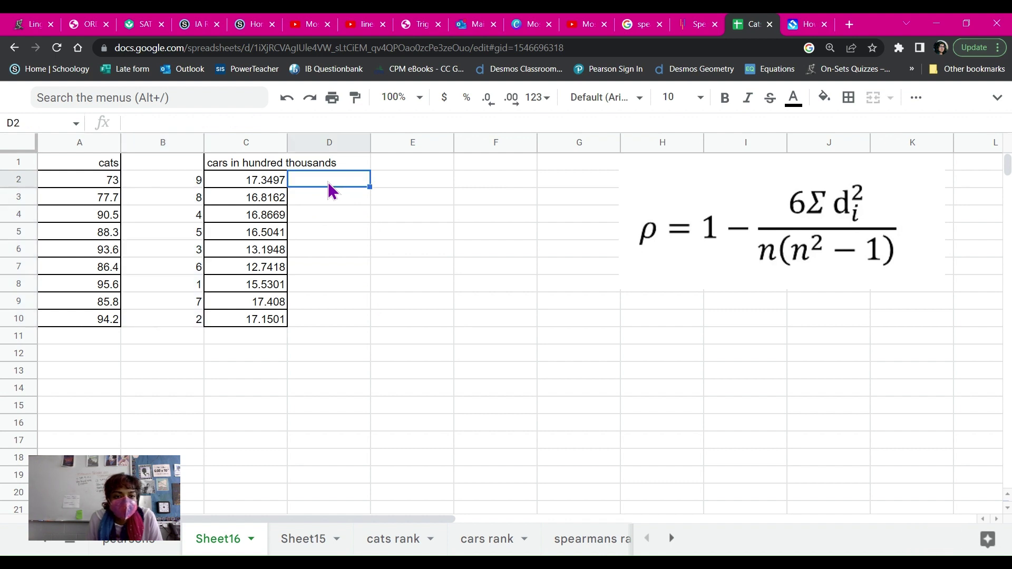
# Enter =RANK(C2,C2:C10) in D2 to rank the first cars value.
pyautogui.write('=rank')
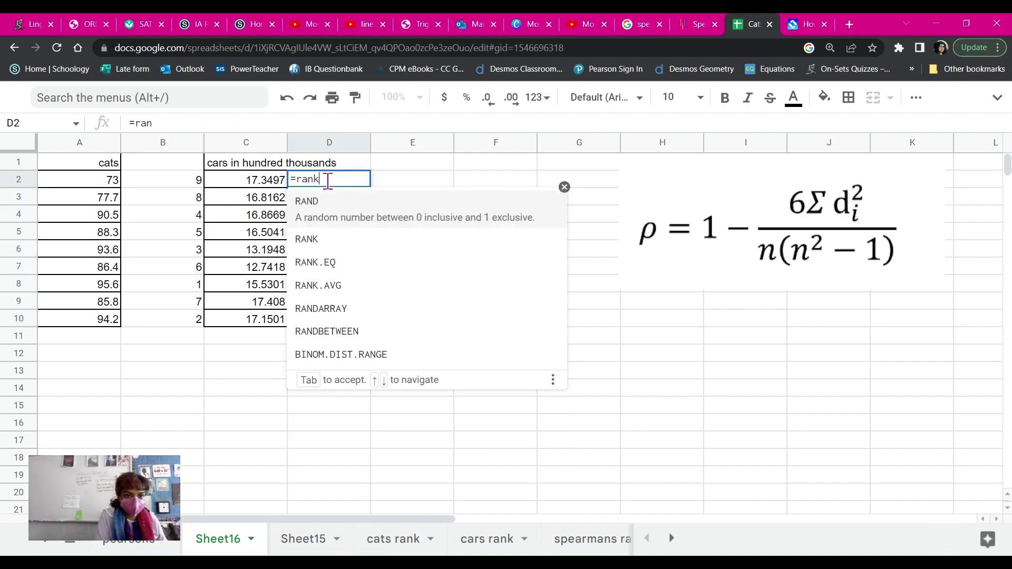
pyautogui.write('(')
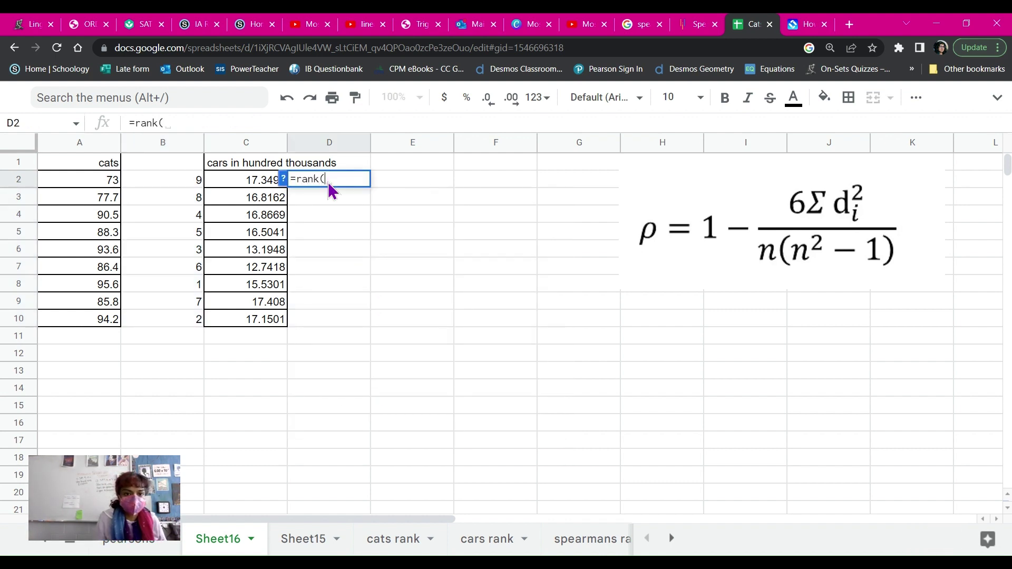
pyautogui.click(262, 181)
pyautogui.write(',')
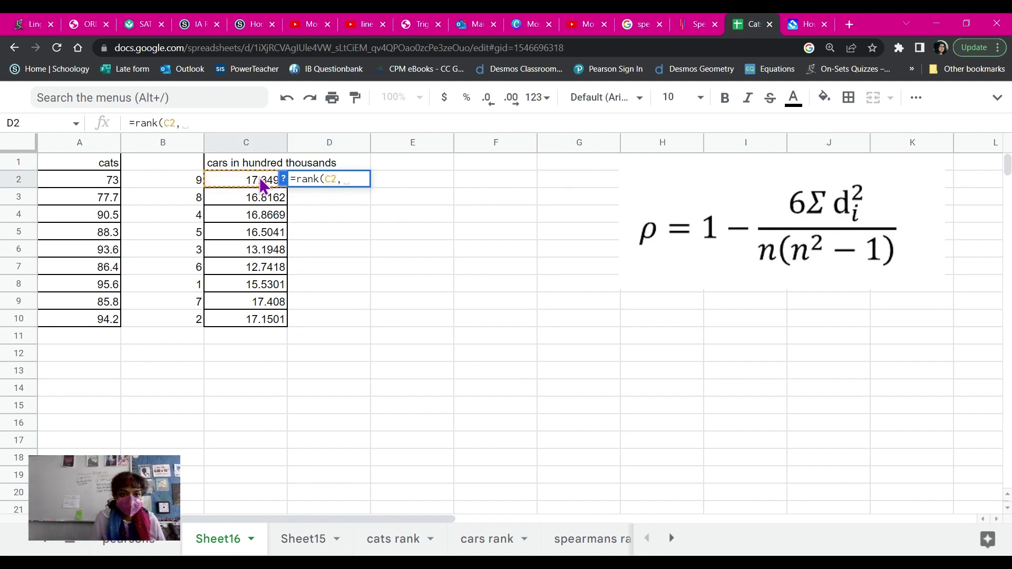
pyautogui.moveTo(260, 179); pyautogui.dragTo(257, 320)
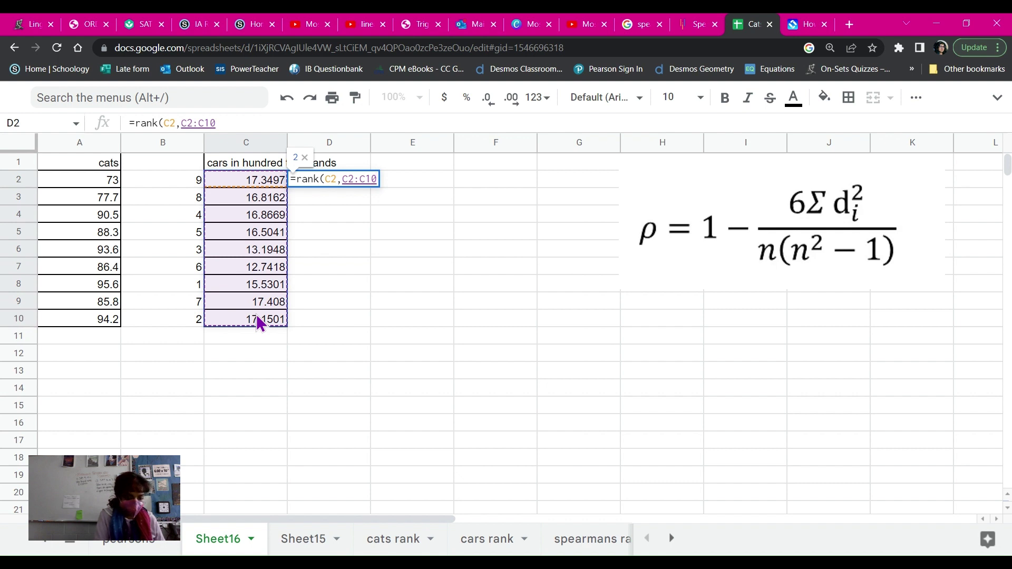
pyautogui.press('Return')
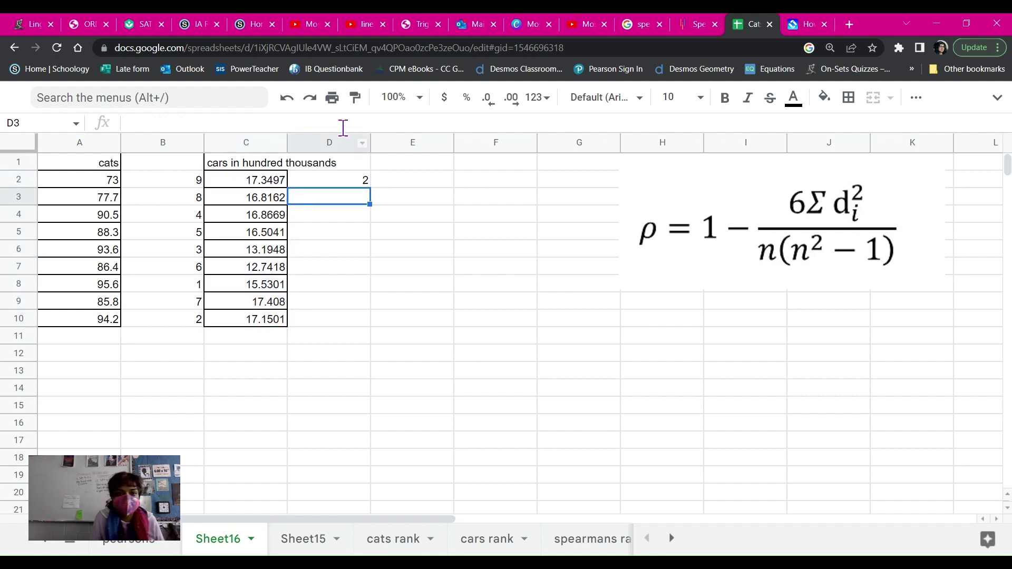
# Fill the cars rank down to D10, giving 2, 5, 4, 6, 8, 9, 7, 1, 3.
pyautogui.click(364, 183)
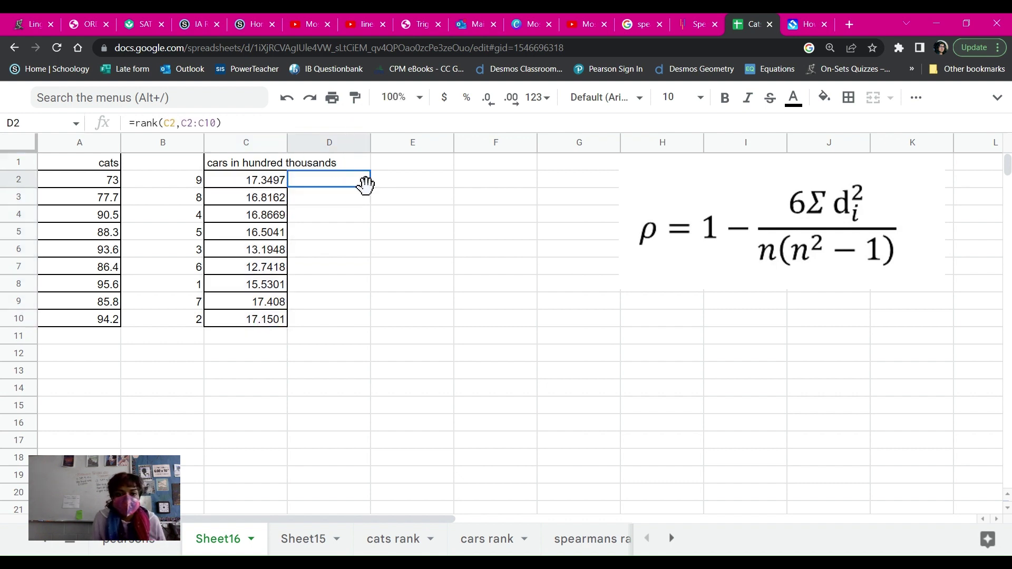
pyautogui.moveTo(370, 188); pyautogui.dragTo(371, 328)
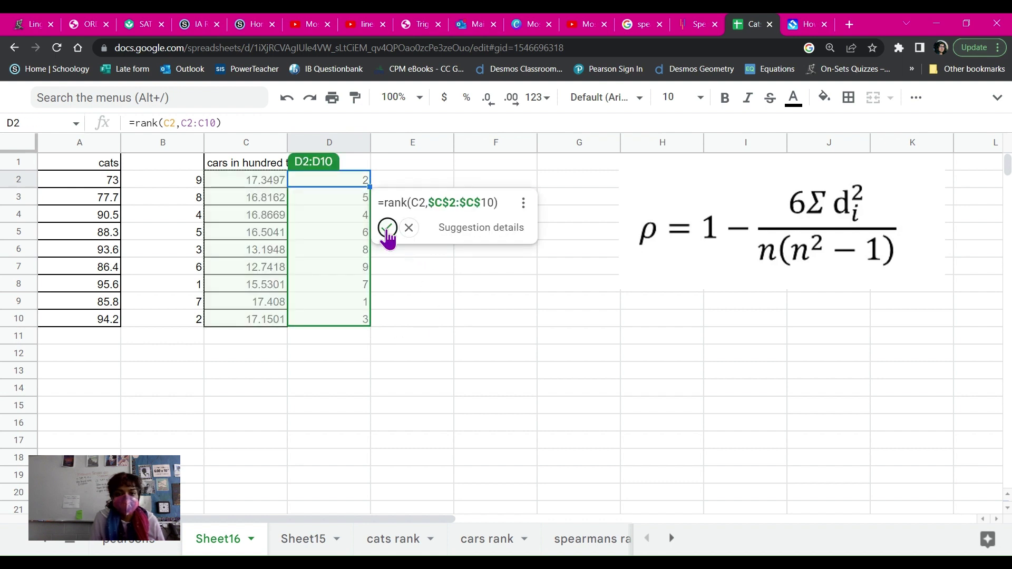
pyautogui.click(387, 227)
pyautogui.click(417, 164)
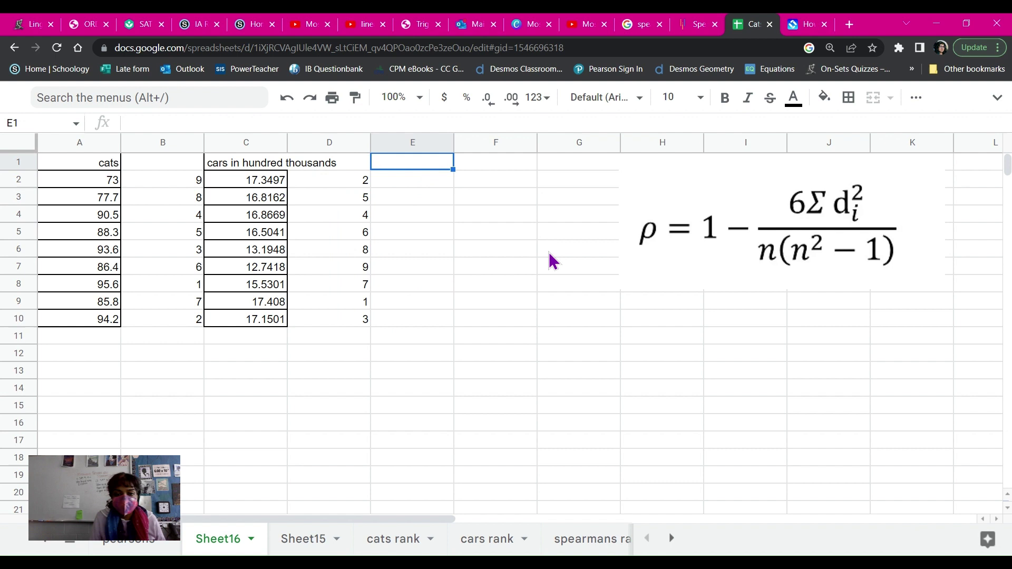
# Head column E 'difference' and enter =B2-D2 in E2, giving 7.
pyautogui.write('dif')
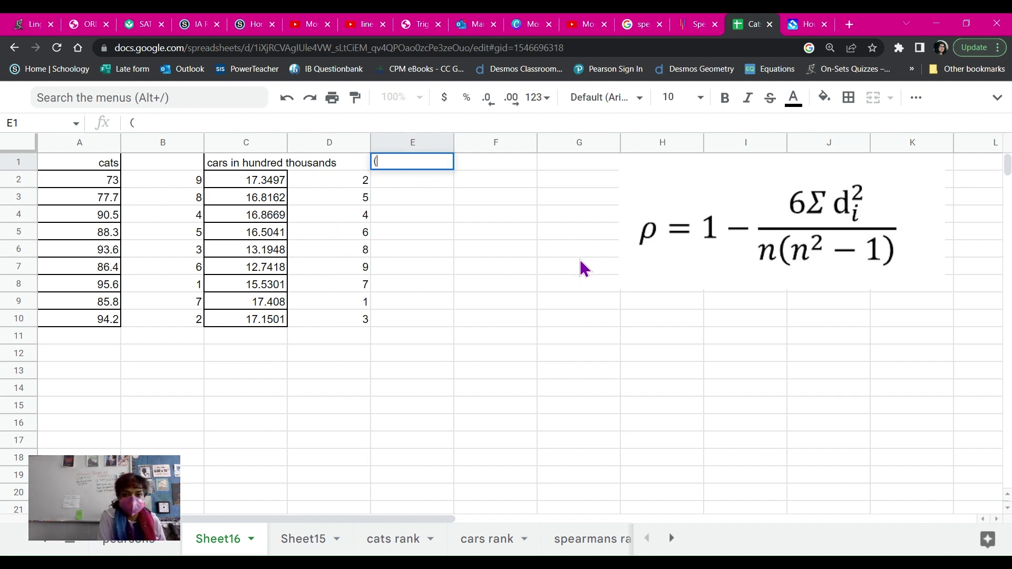
pyautogui.write('ference')
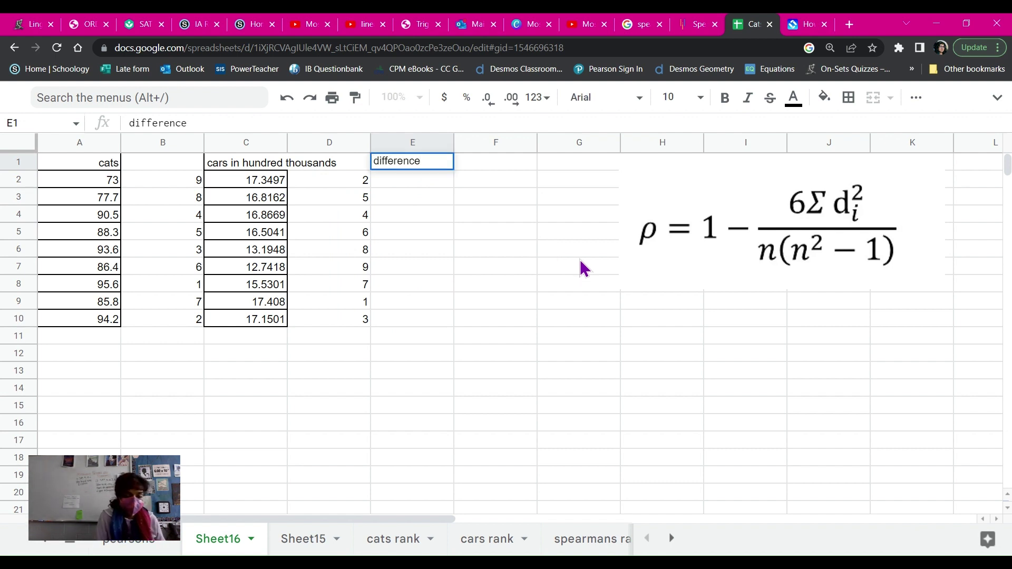
pyautogui.press('Return')
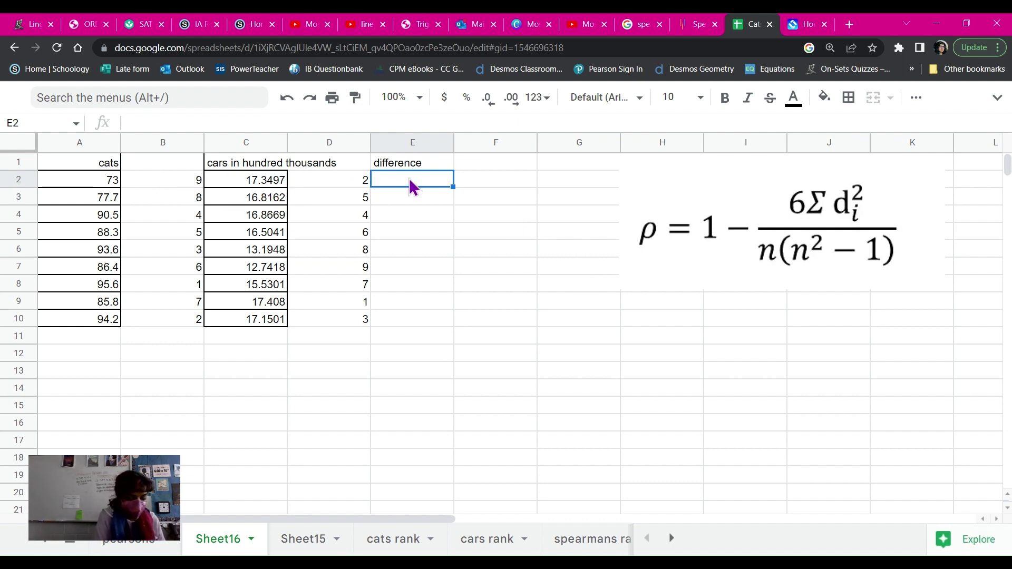
pyautogui.write('=')
pyautogui.click(196, 182)
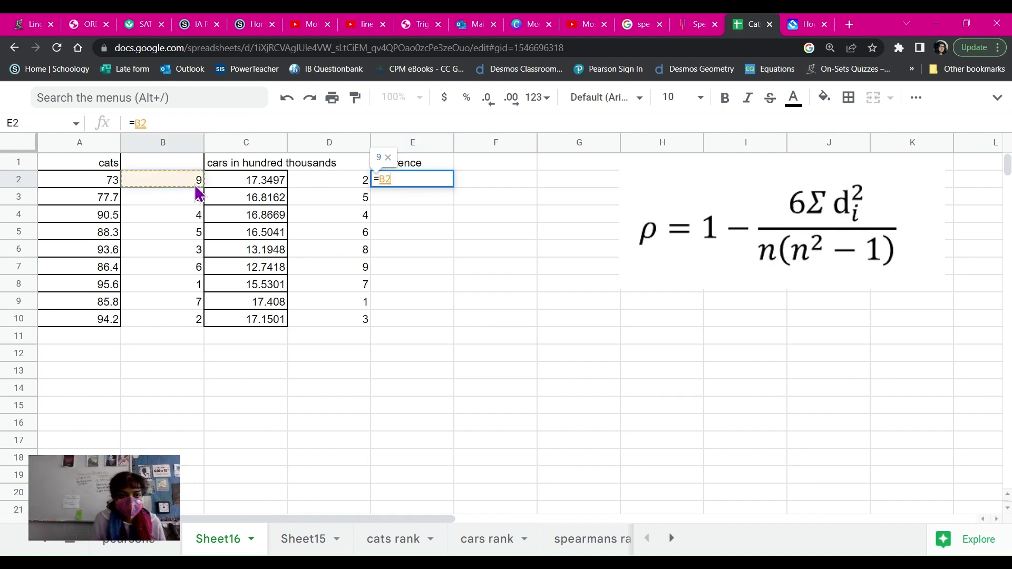
pyautogui.write('-')
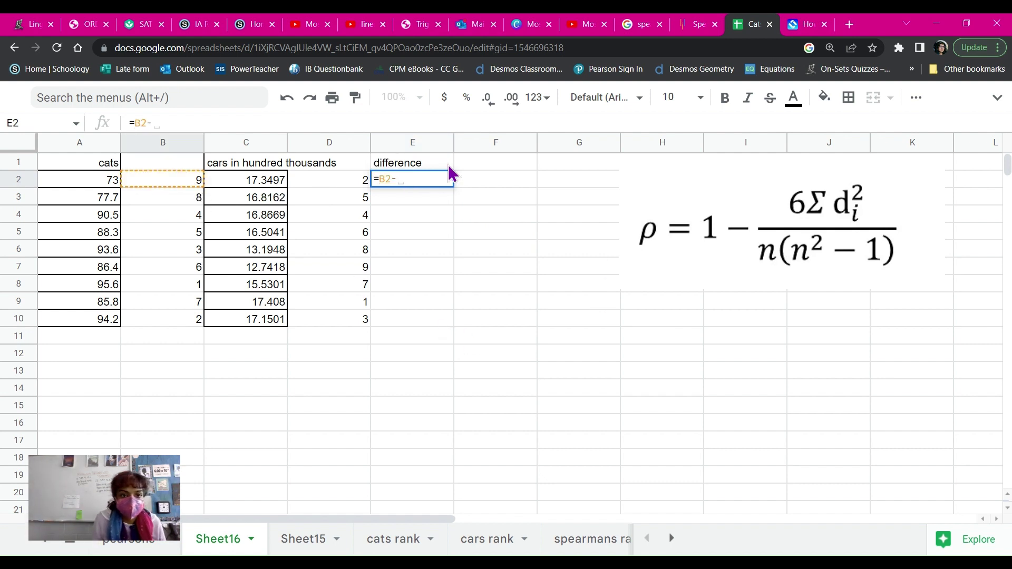
pyautogui.click(323, 185)
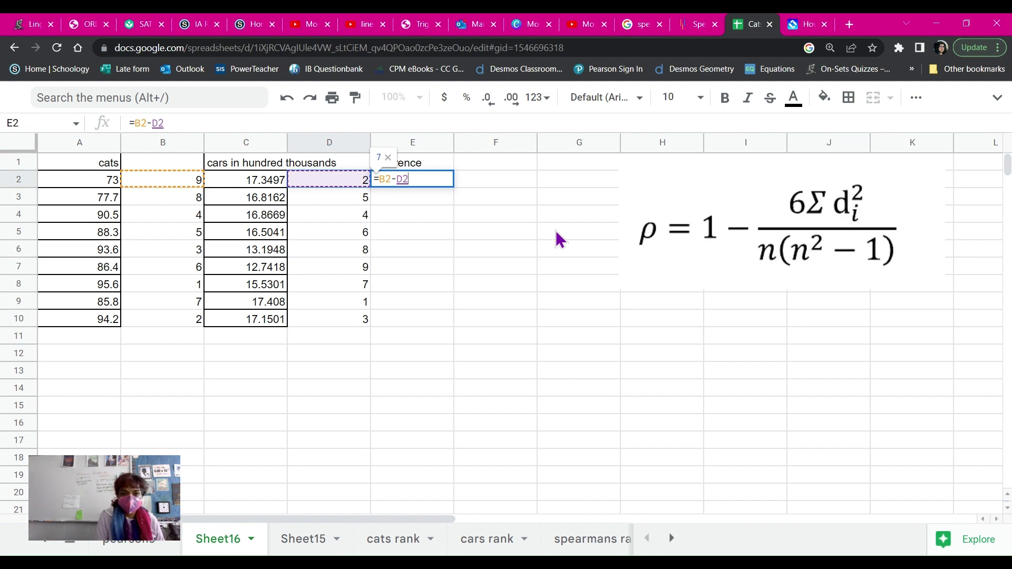
pyautogui.press('Return')
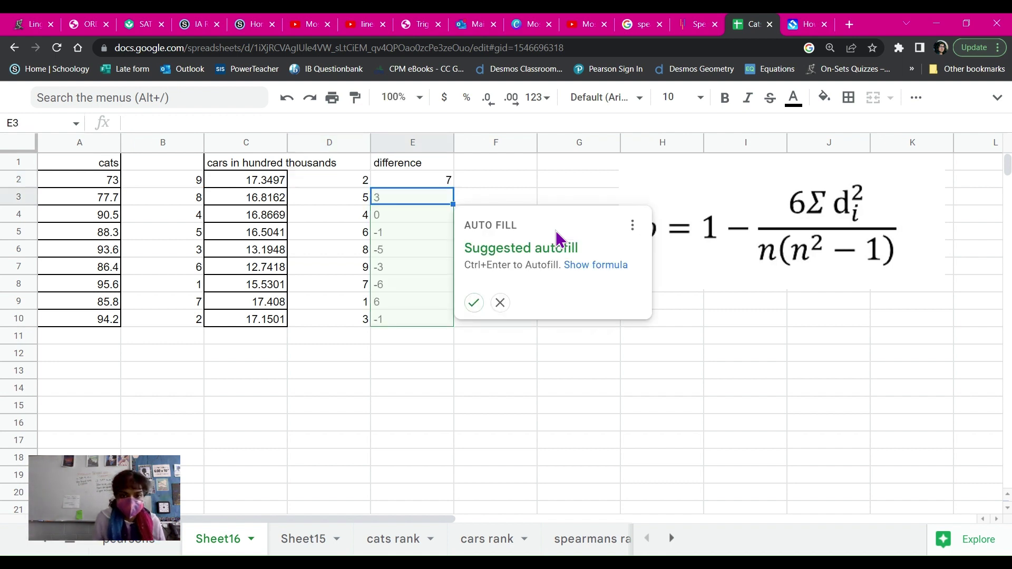
# Fill the difference formula down column E and head column F 'difference^2'.
pyautogui.click(474, 303)
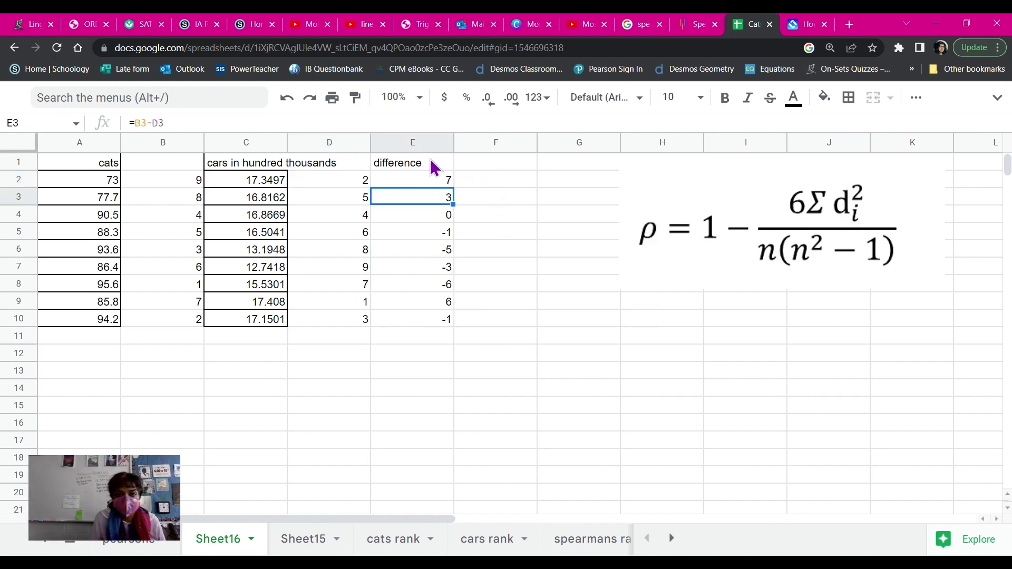
pyautogui.click(493, 168)
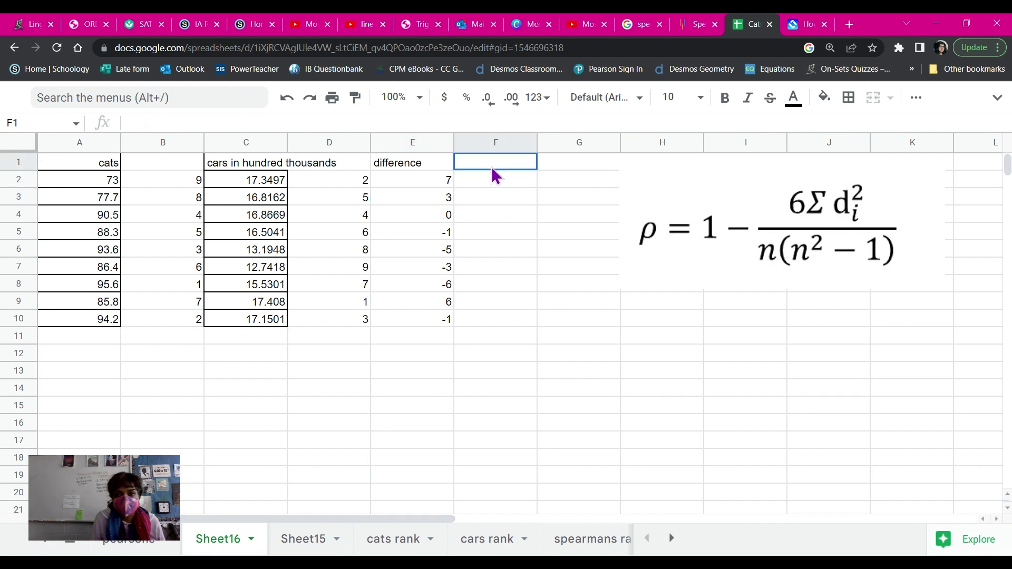
pyautogui.write('differe')
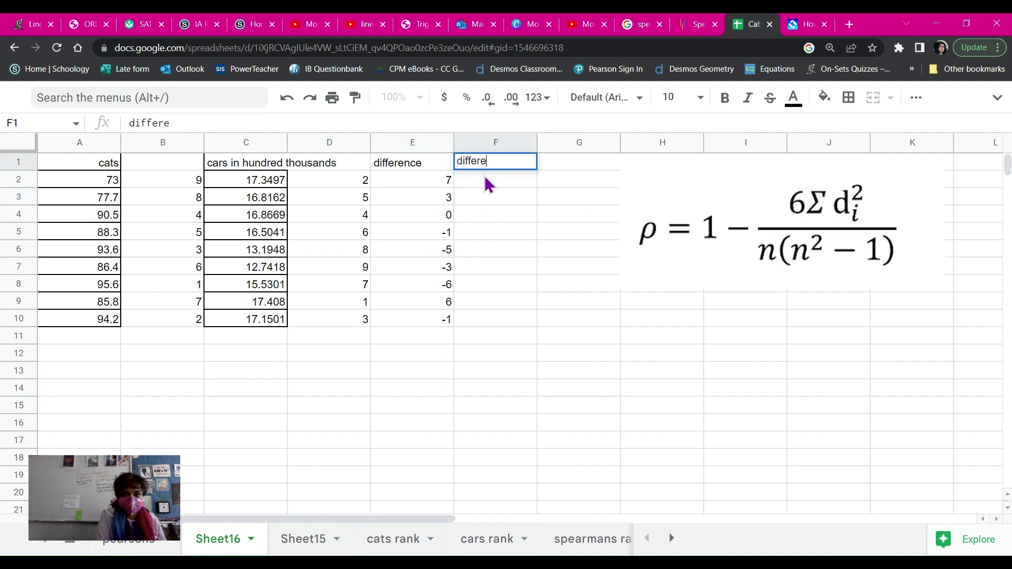
pyautogui.write('nce^2')
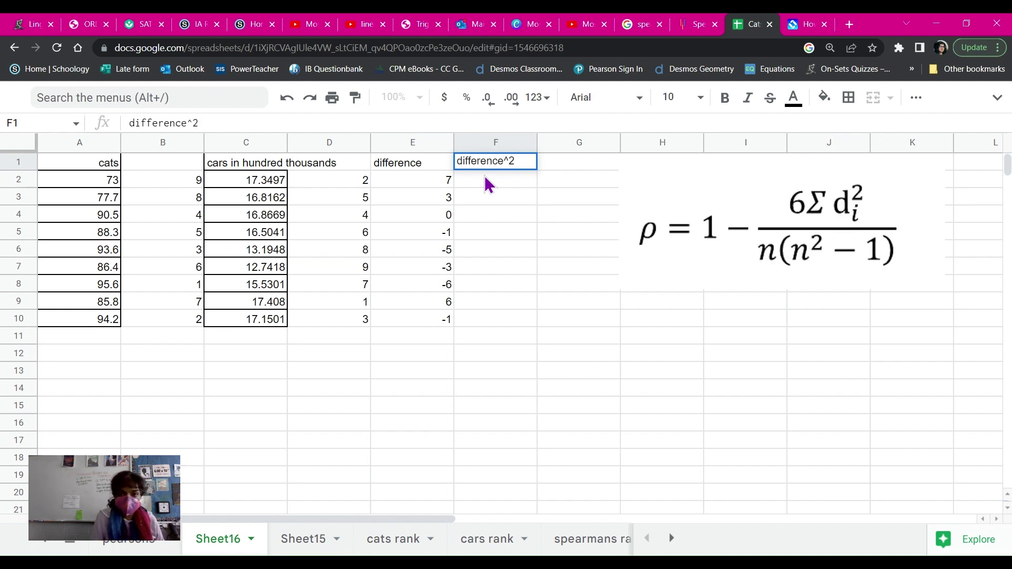
pyautogui.press('Return')
# Enter =E2*E2 in F2 and fill to F10, giving 49, 9, 0, 1, 25, 9, 36, 36, 1.
pyautogui.write('=')
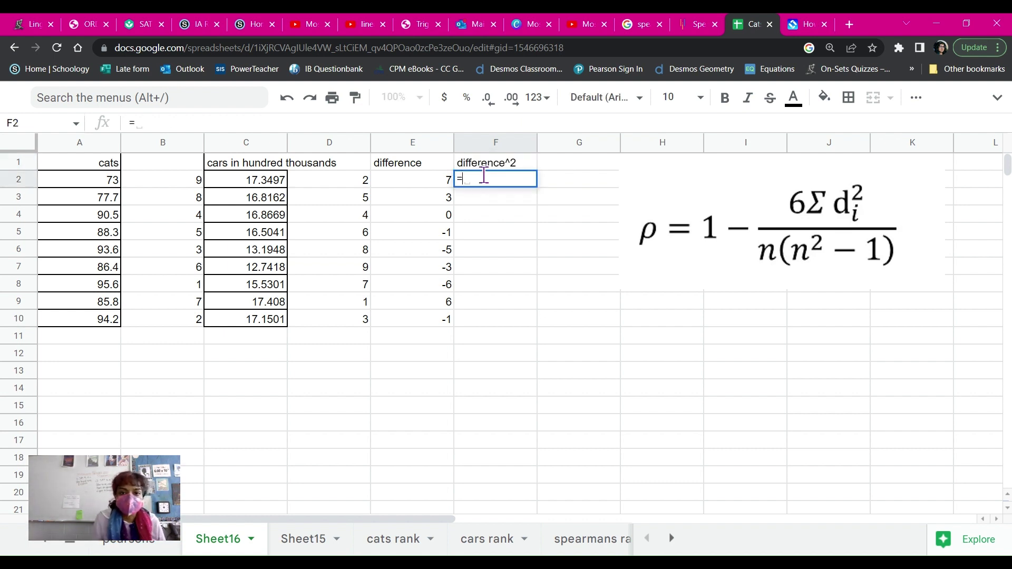
pyautogui.click(436, 181)
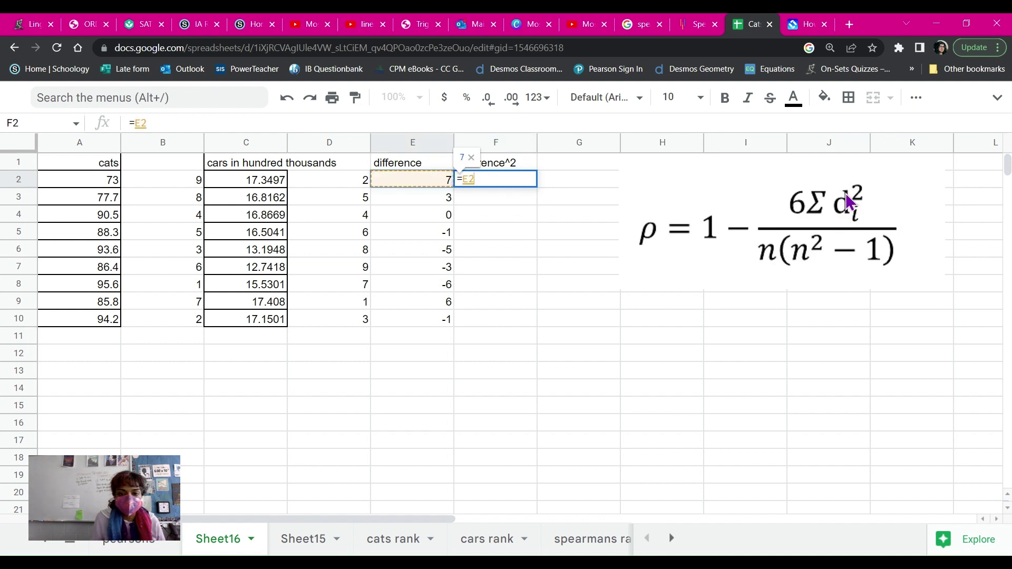
pyautogui.write('*')
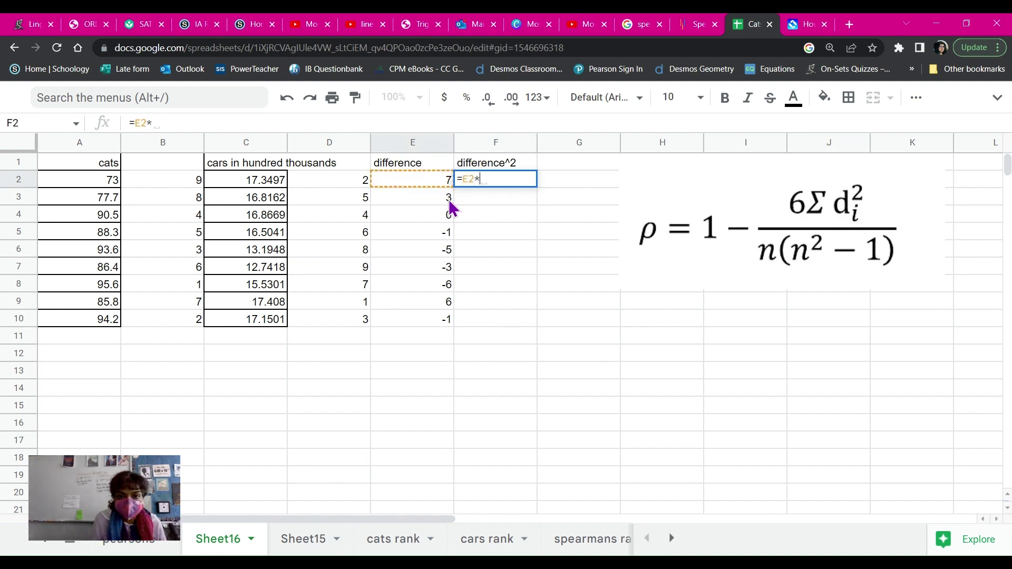
pyautogui.click(439, 181)
pyautogui.press('Return')
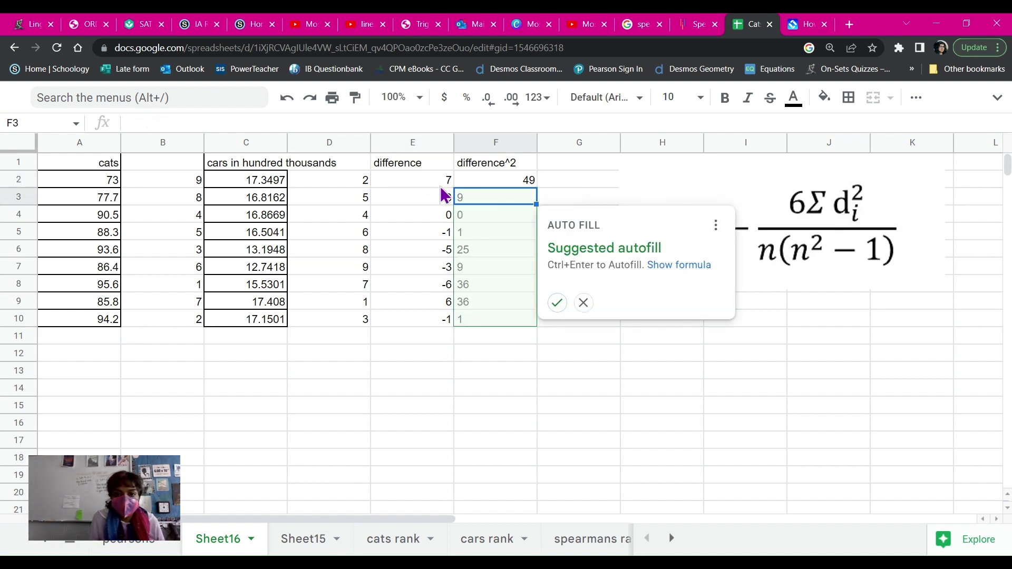
pyautogui.click(557, 303)
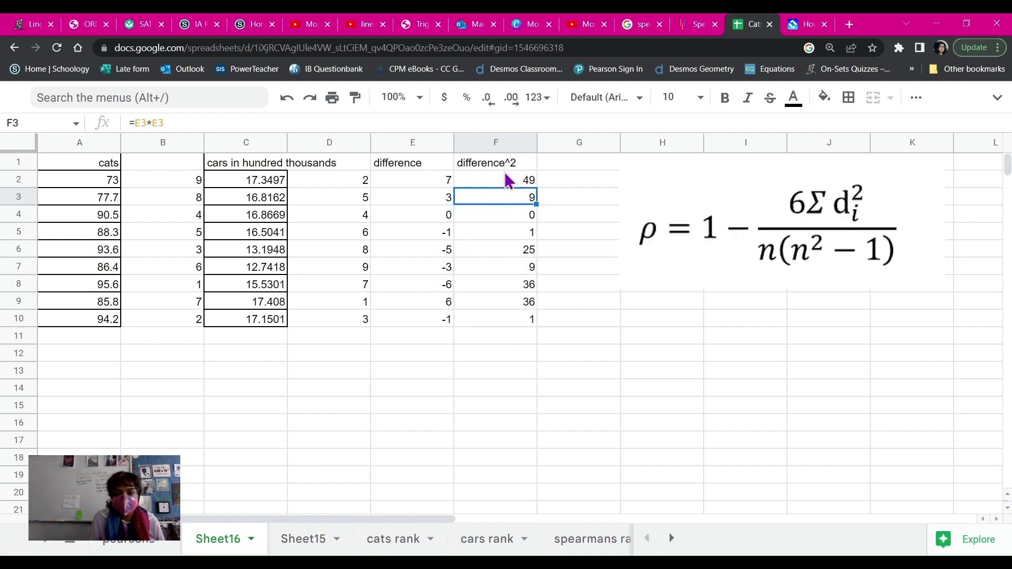
pyautogui.moveTo(508, 180); pyautogui.dragTo(522, 313)
# Enter =sum(F2:F10) in F11, totalling the squared differences as 166.
pyautogui.click(525, 319)
pyautogui.click(525, 337)
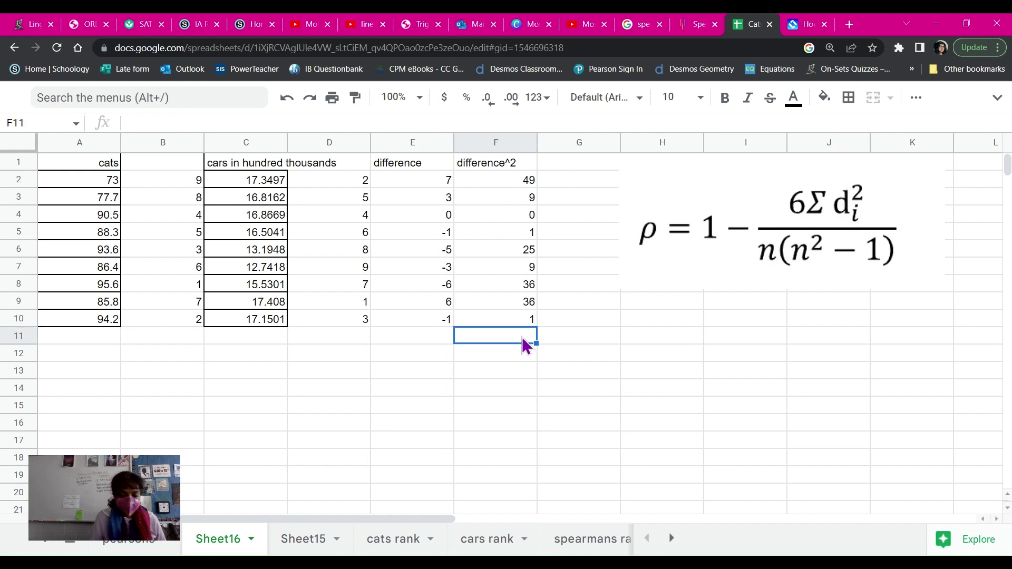
pyautogui.write('=')
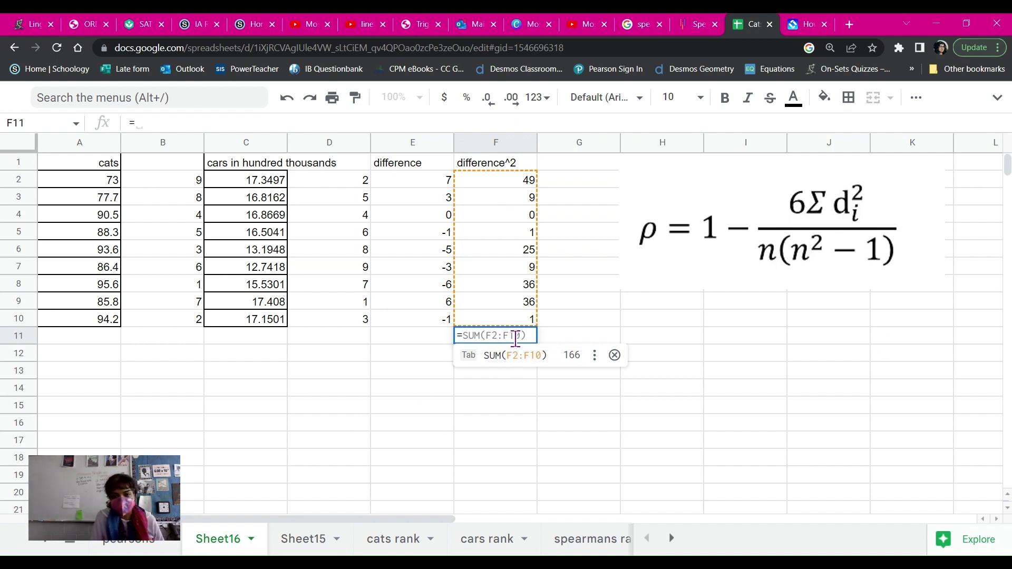
pyautogui.write('sum')
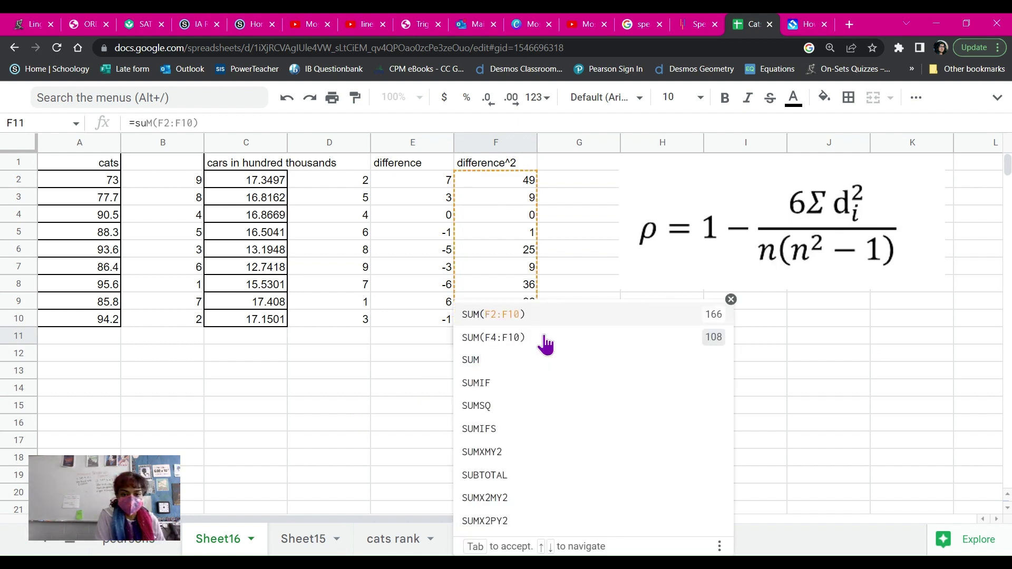
pyautogui.write('(')
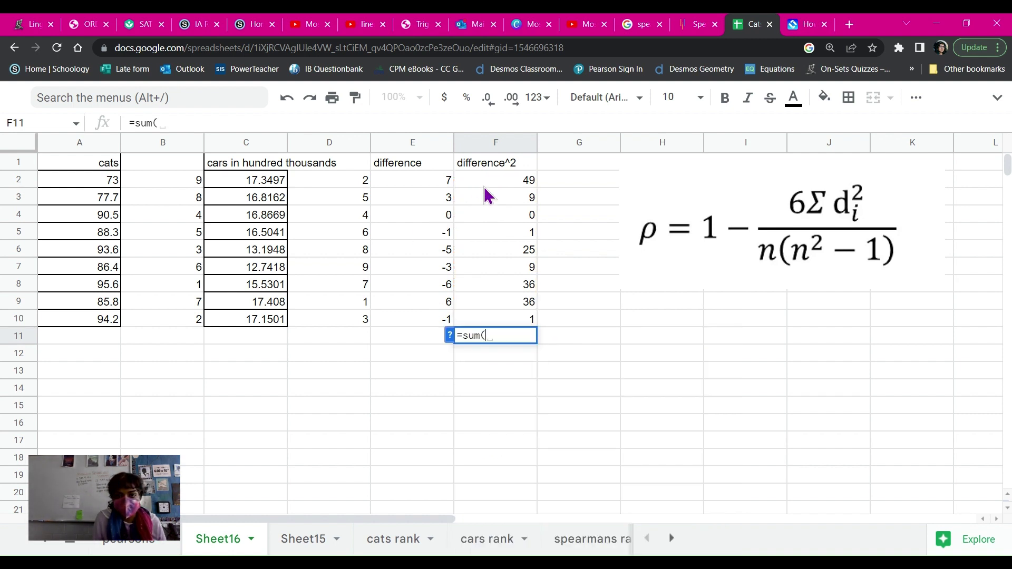
pyautogui.moveTo(484, 182); pyautogui.dragTo(519, 320)
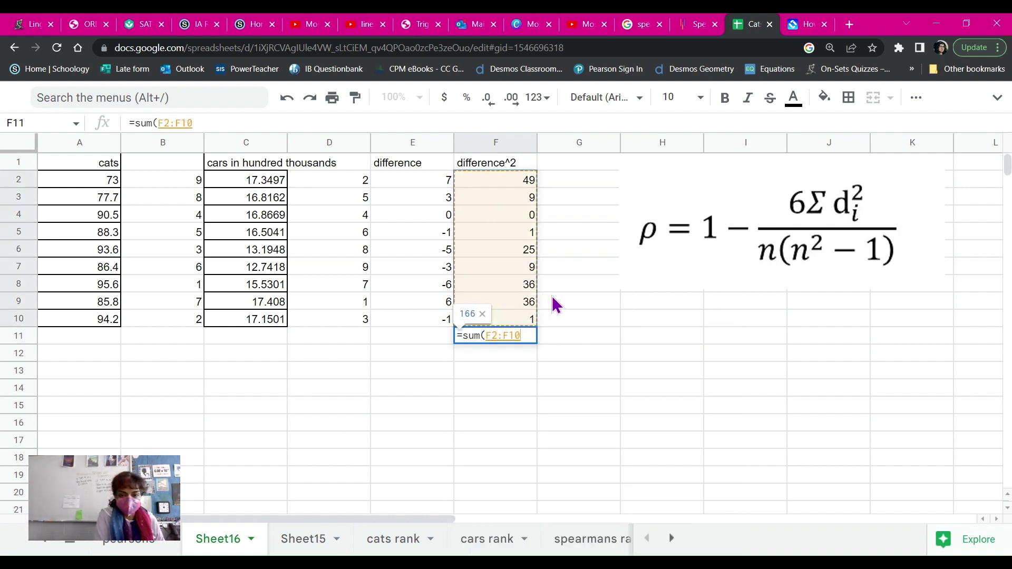
pyautogui.press('Return')
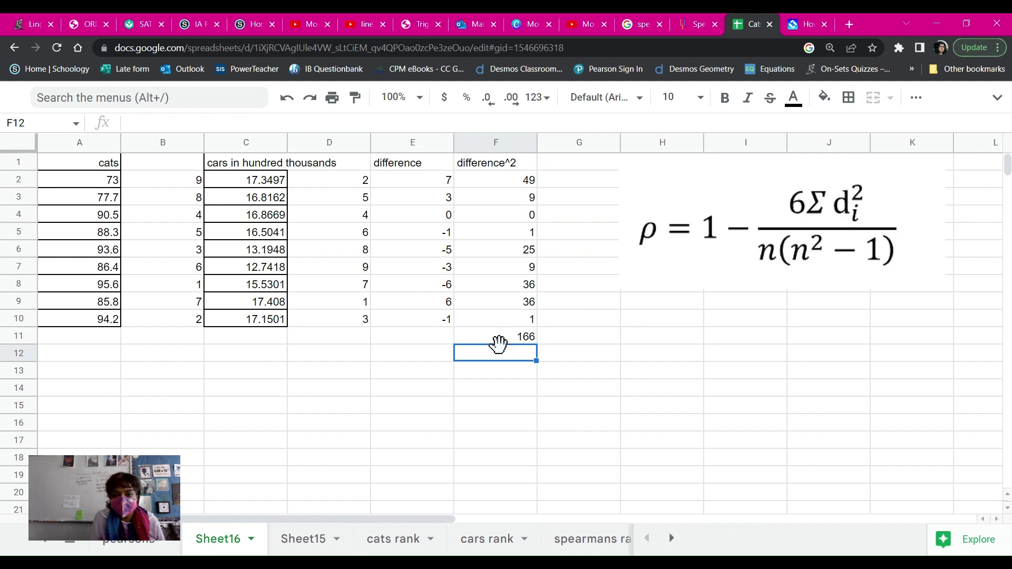
# Format the 166 total in F11 bold with red text.
pyautogui.click(498, 337)
pyautogui.click(726, 98)
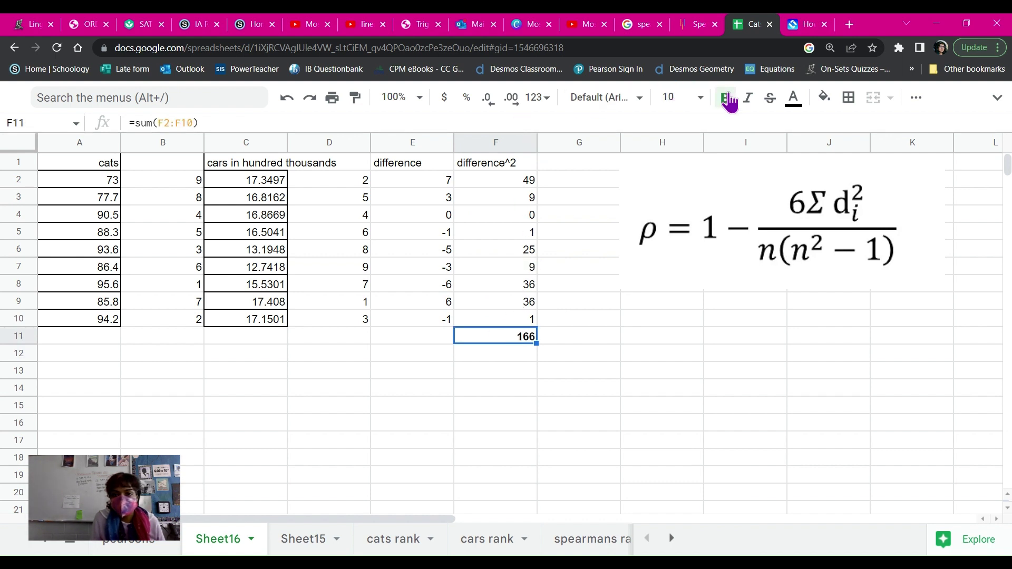
pyautogui.click(794, 98)
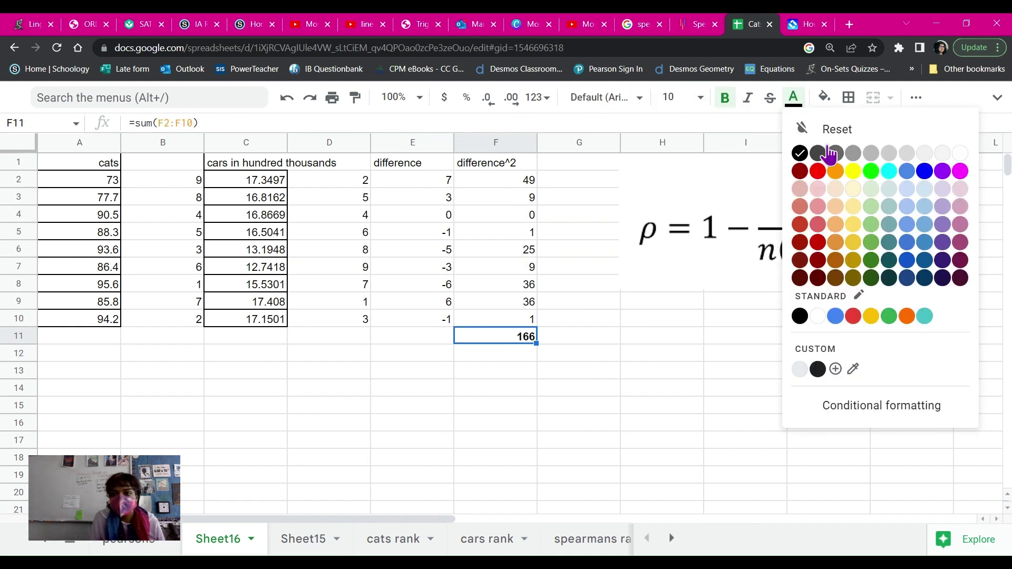
pyautogui.click(817, 171)
# Enter =1-((6*166)/(9*(81-1))) in H11, returning rho of -0.3833333333.
pyautogui.click(660, 342)
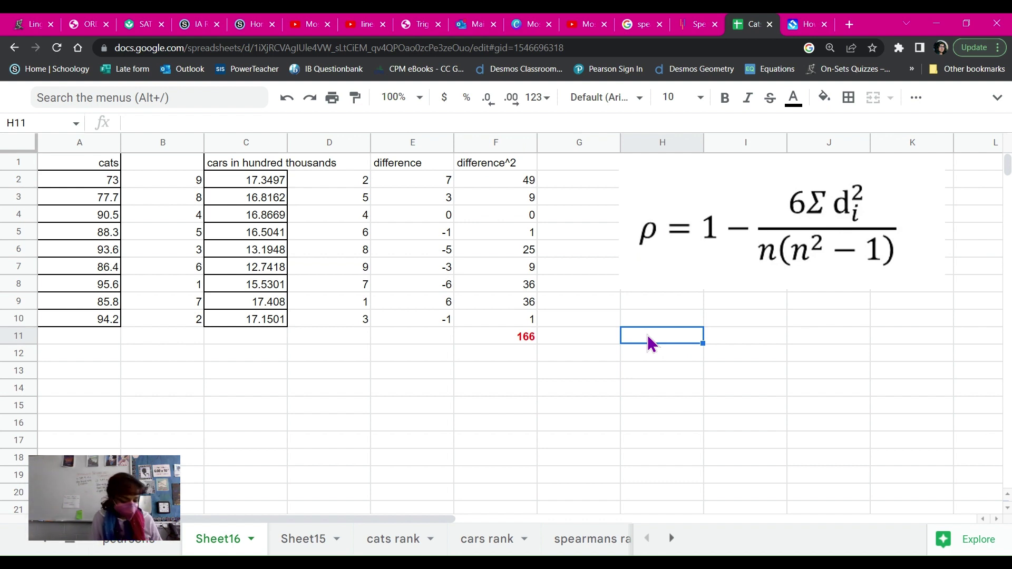
pyautogui.write('=1 -')
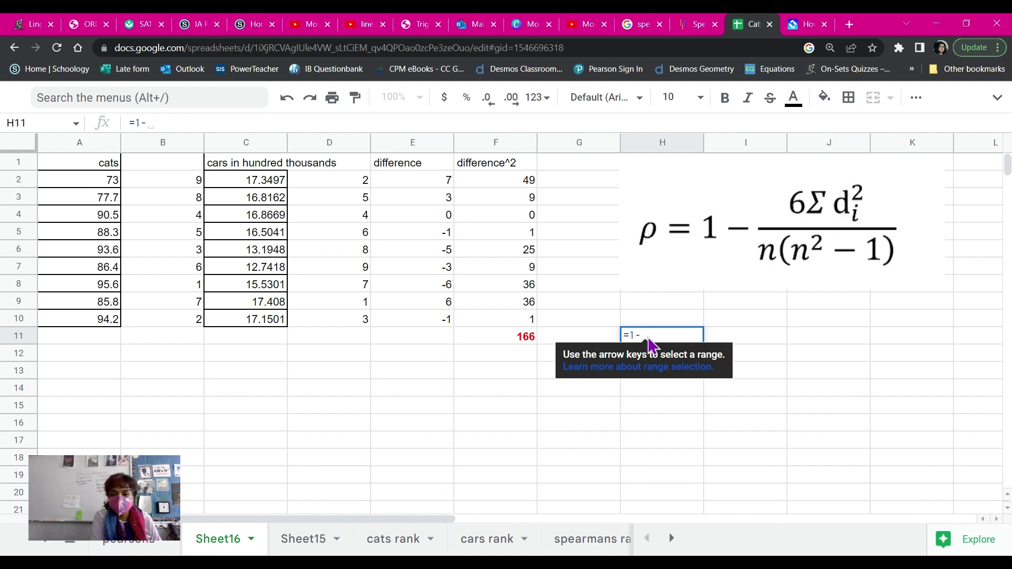
pyautogui.write(' (')
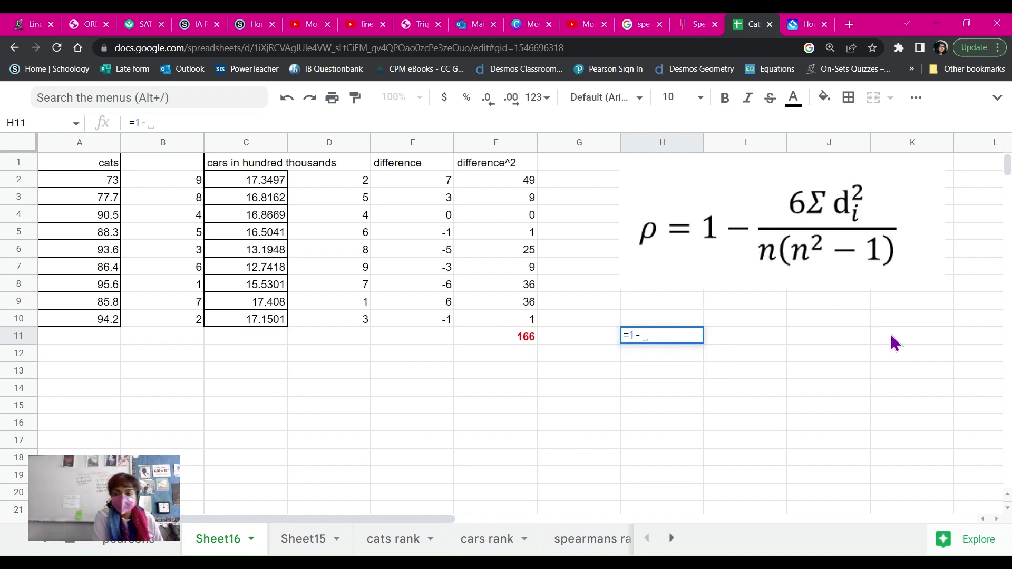
pyautogui.write('(')
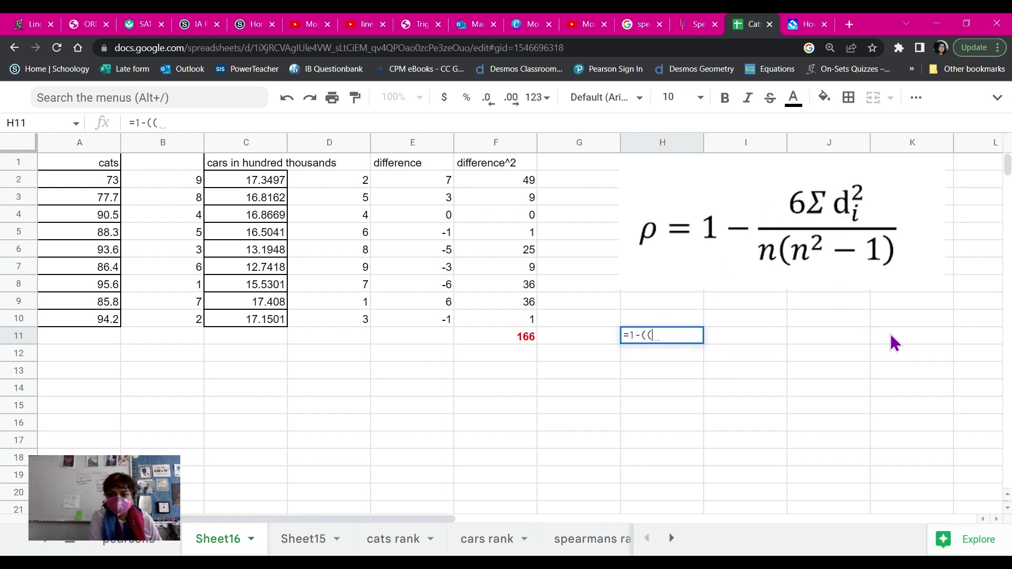
pyautogui.write('6')
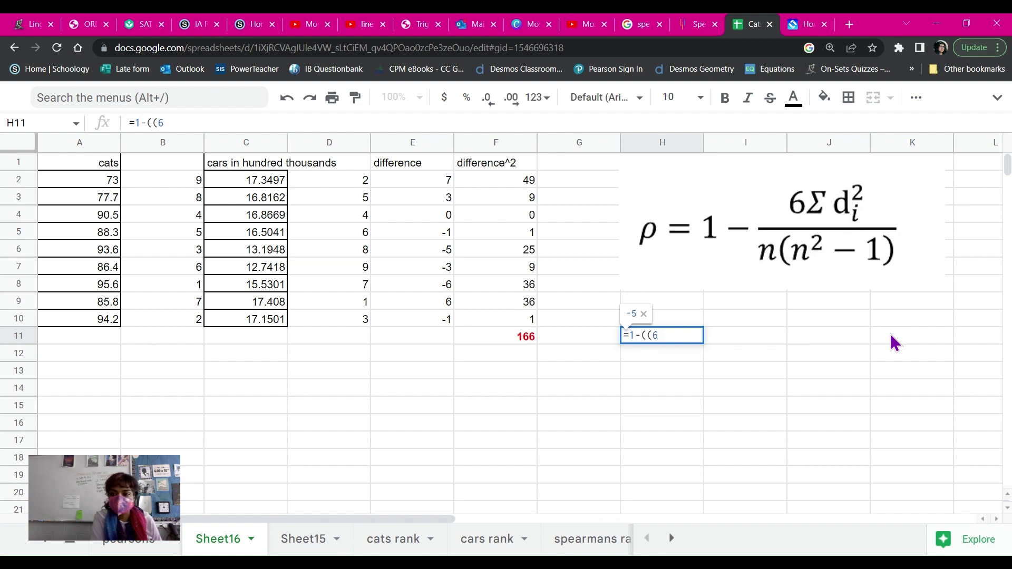
pyautogui.write('*1')
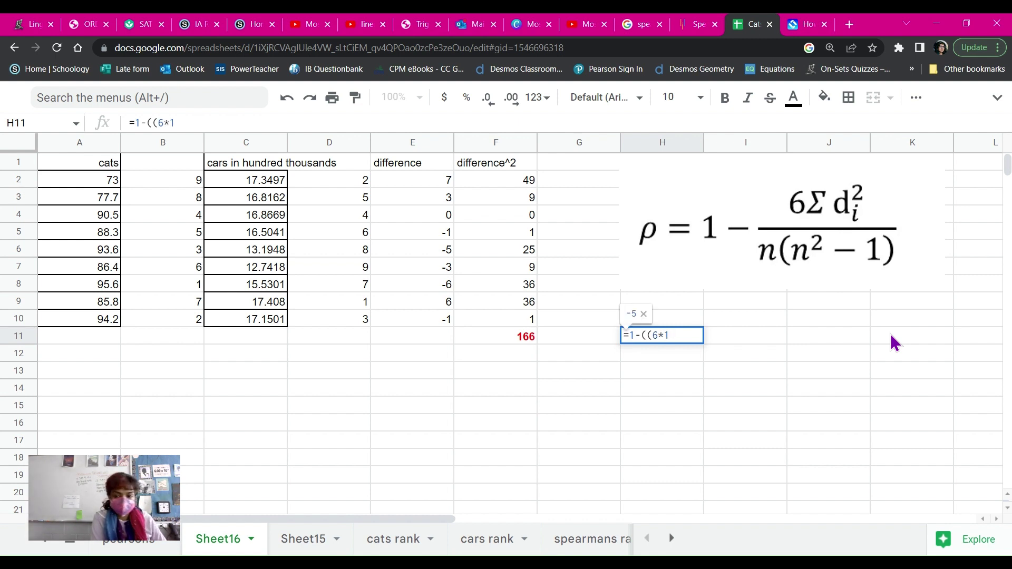
pyautogui.write('66).')
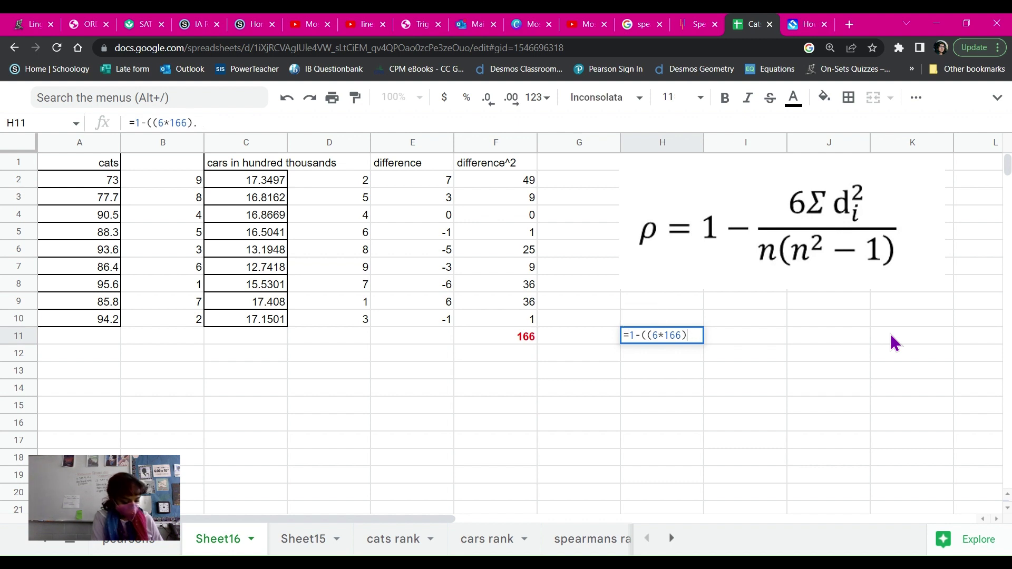
pyautogui.write('/(')
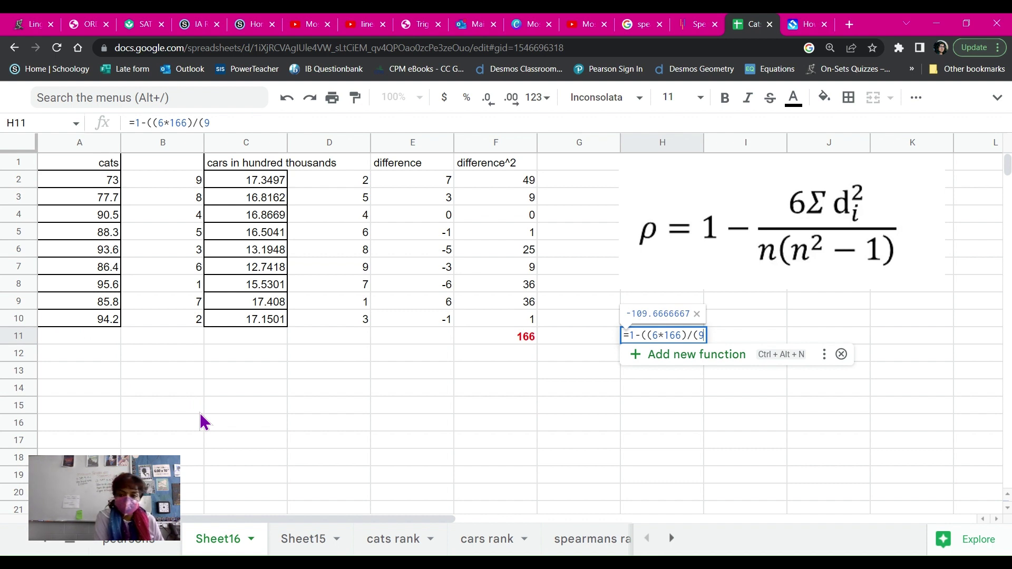
pyautogui.write('9*(81')
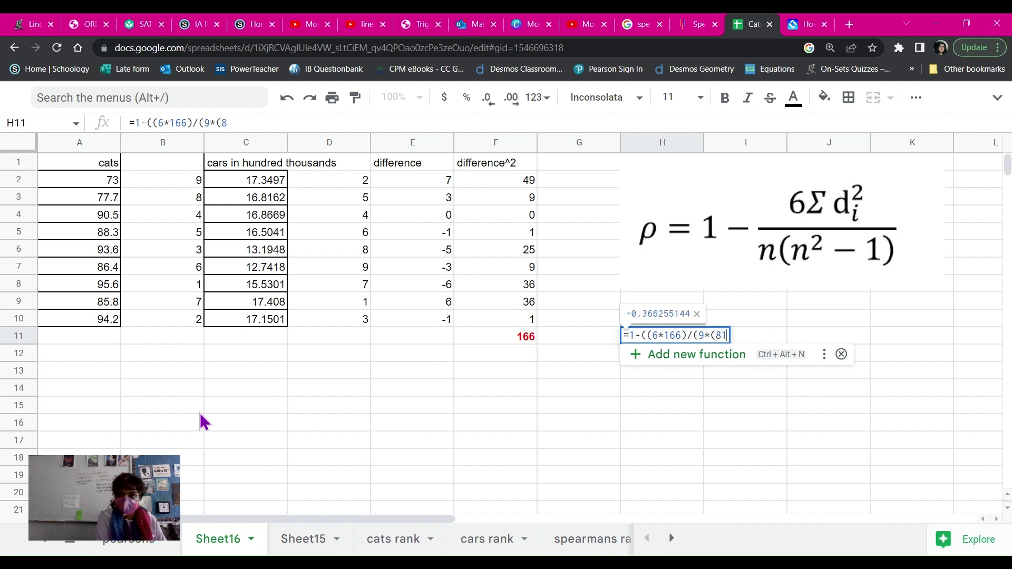
pyautogui.write('-1))')
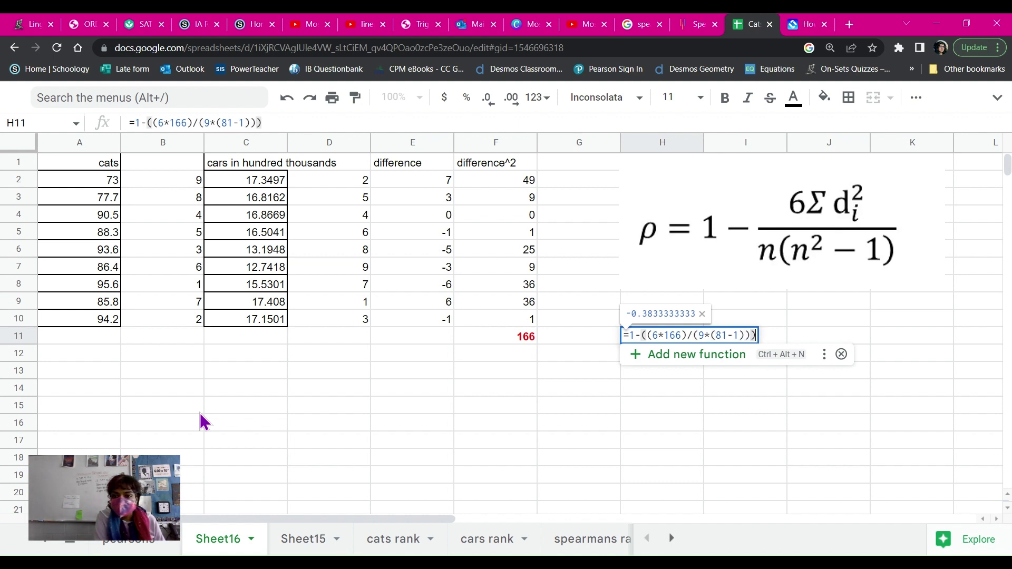
pyautogui.press('Return')
# Set H11 to font size 18 and widen column H to show -0.3833333333 fully.
pyautogui.click(631, 334)
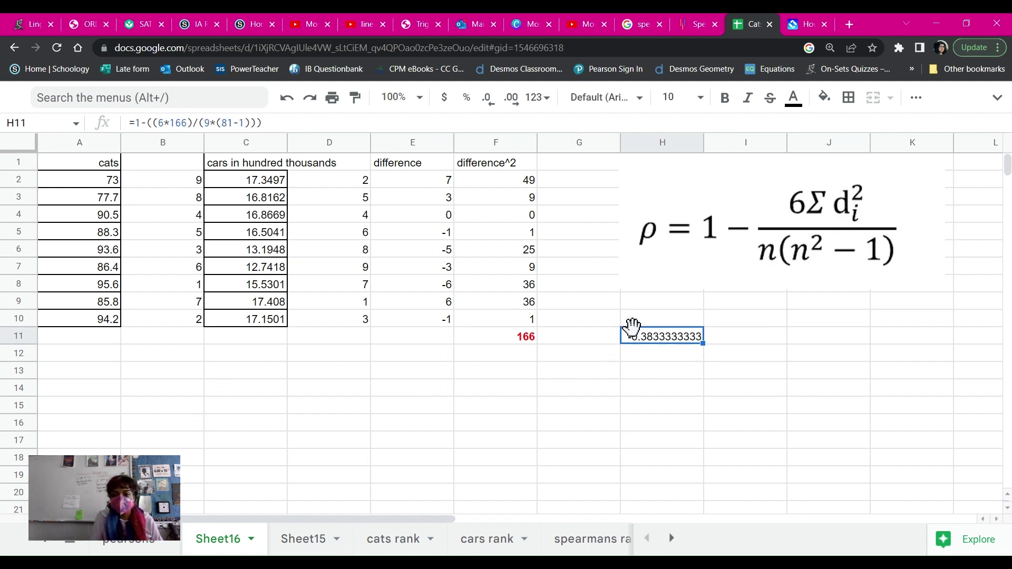
pyautogui.click(700, 97)
pyautogui.click(683, 337)
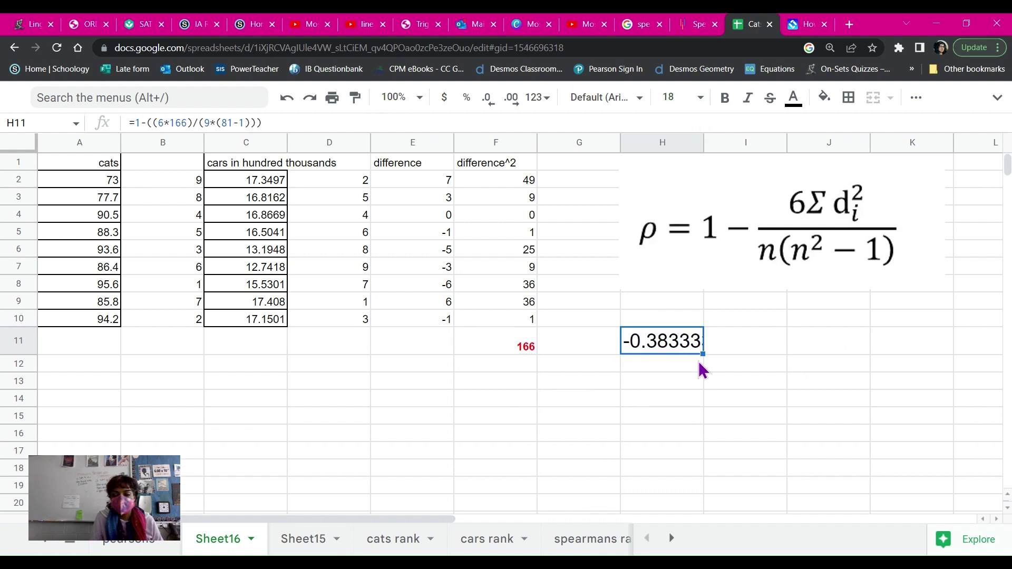
pyautogui.click(725, 368)
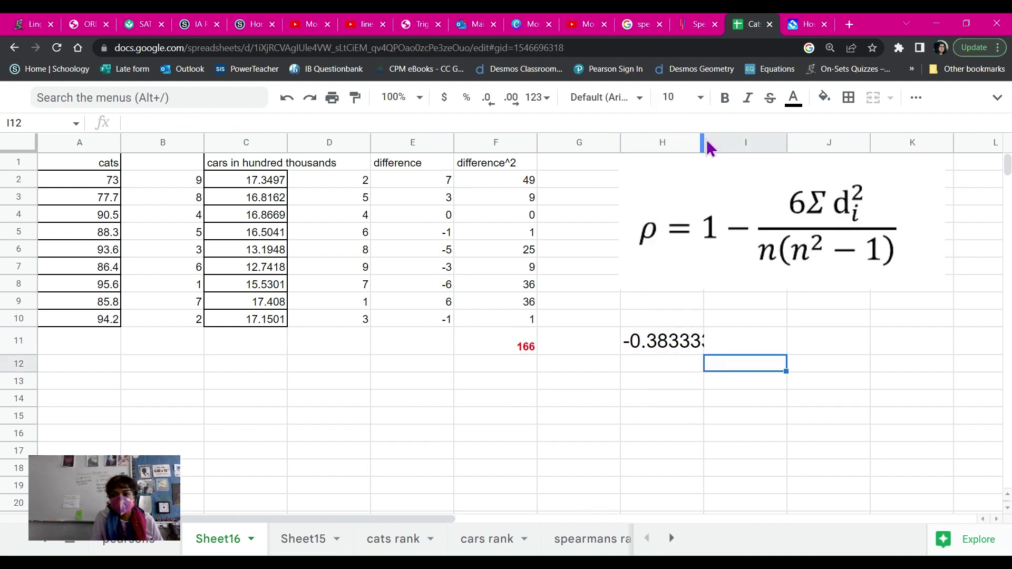
pyautogui.moveTo(704, 141); pyautogui.dragTo(753, 141)
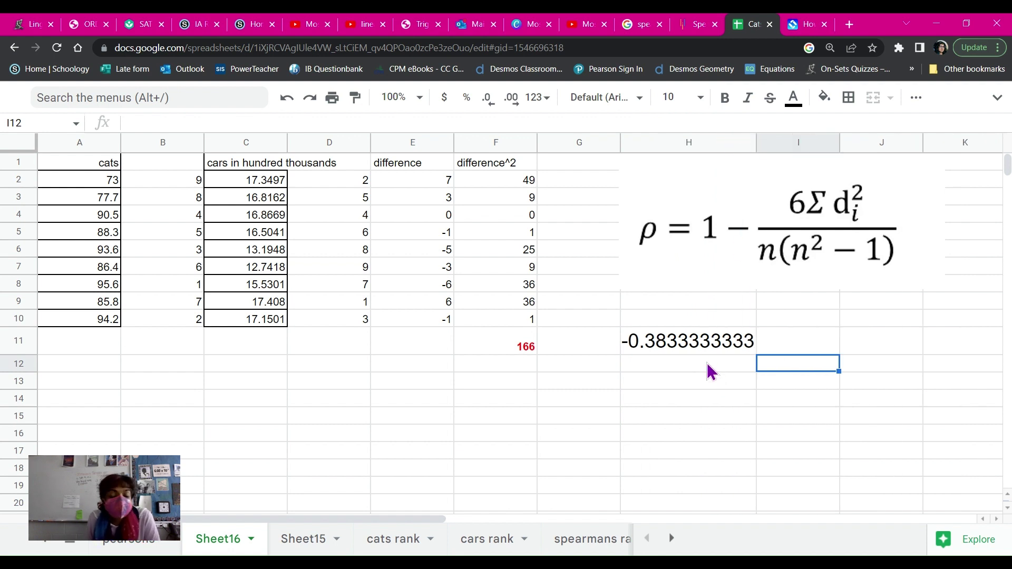
pyautogui.click(659, 351)
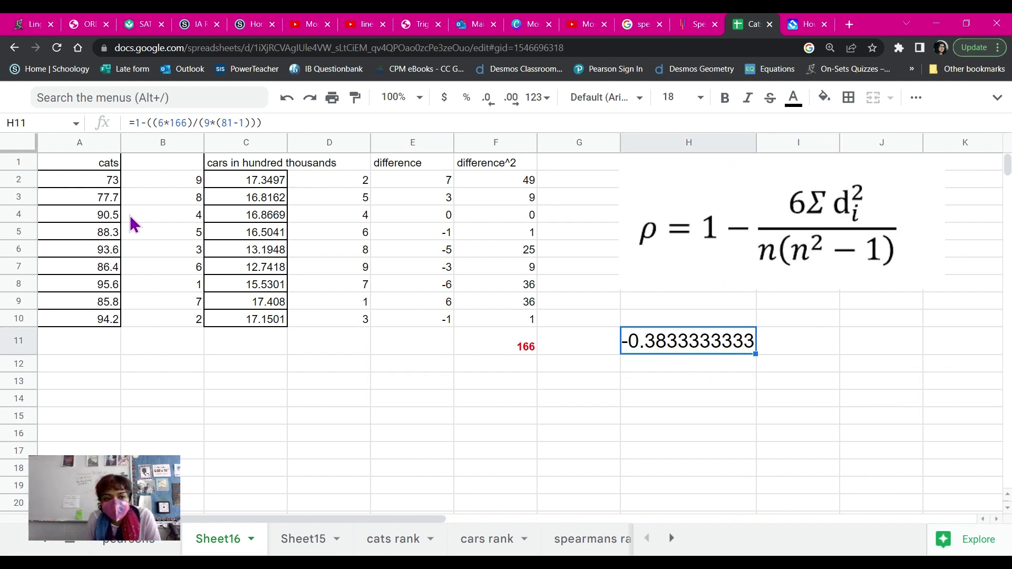